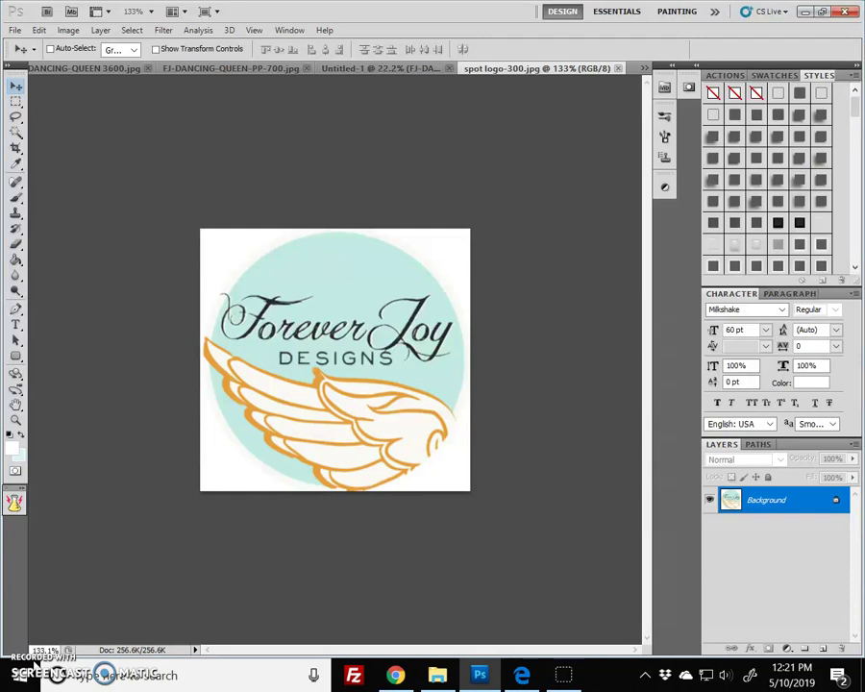
- Look over the FJ-DANCING-QUEEN 3600 kit preview and the FJ-DANCING-QUEEN-PP-700 paper preview
key("ctrl+Tab")
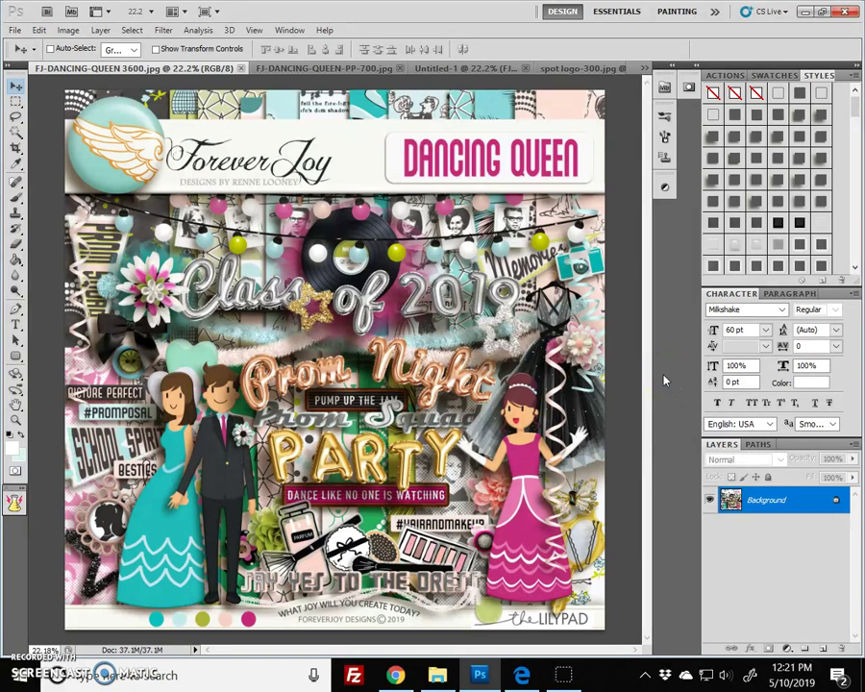
left_click(288, 68)
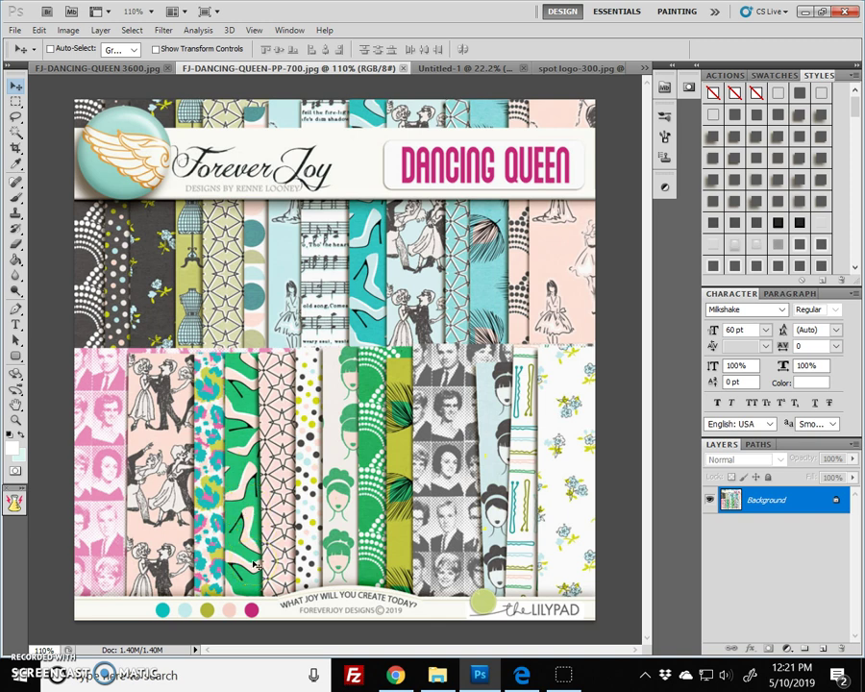
left_click(106, 69)
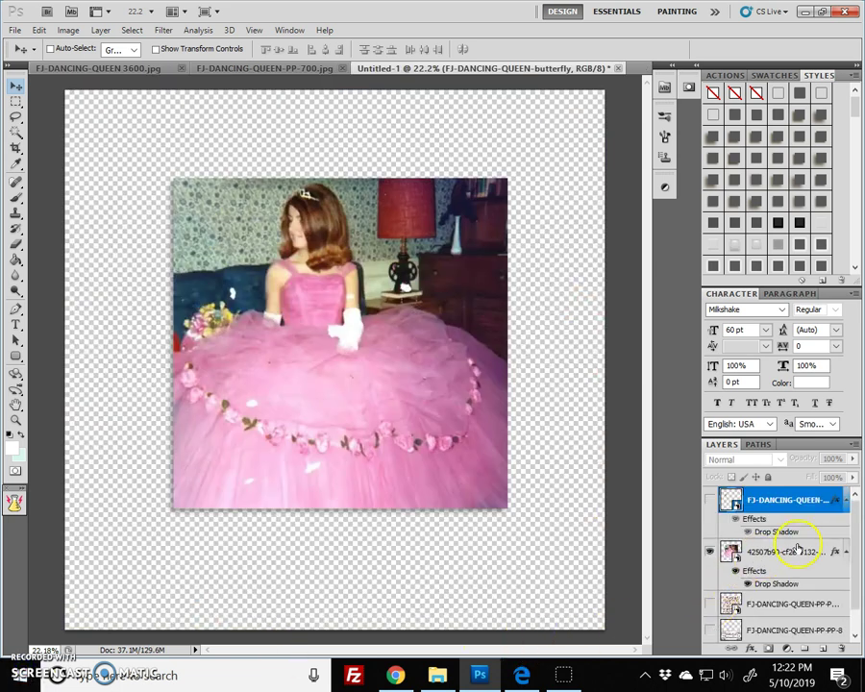
- Show the three background paper layers in Untitled-1: the dancing couples, the sheet music and the pink yearbook portraits
left_click(709, 604)
left_click(710, 630)
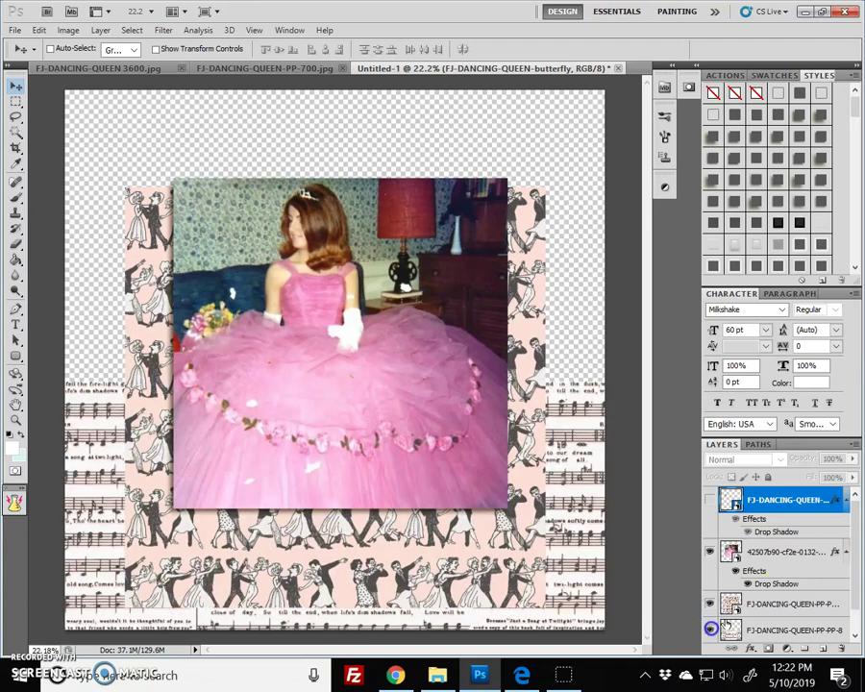
scroll(769, 588, "down", 1)
left_click(710, 632)
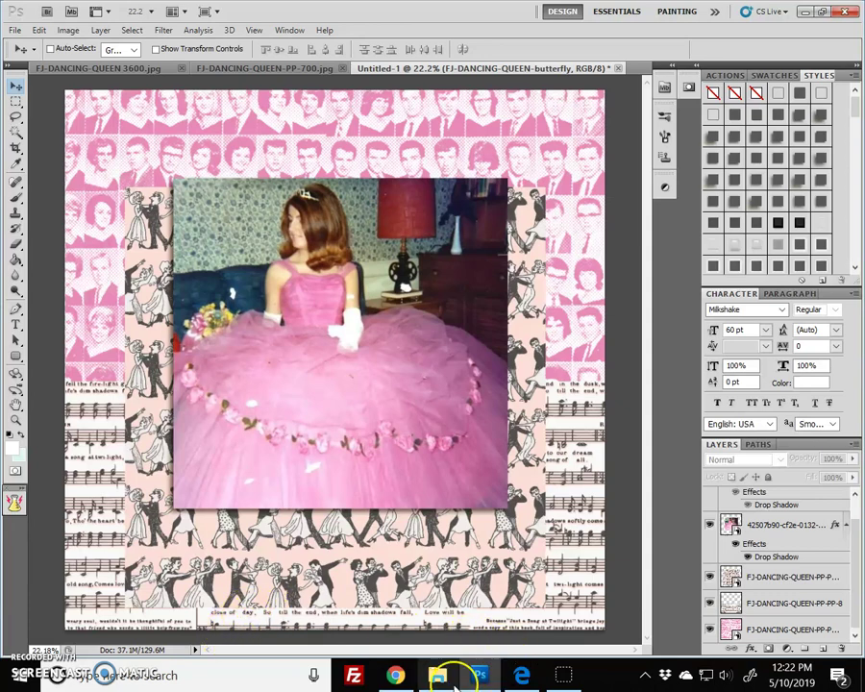
- Place the FJ-DANCING-QUEEN-balloon-homecoming element from the FJ-DANCING-QUEEN-EL folder into the layout at full size
mouse_move(457, 675)
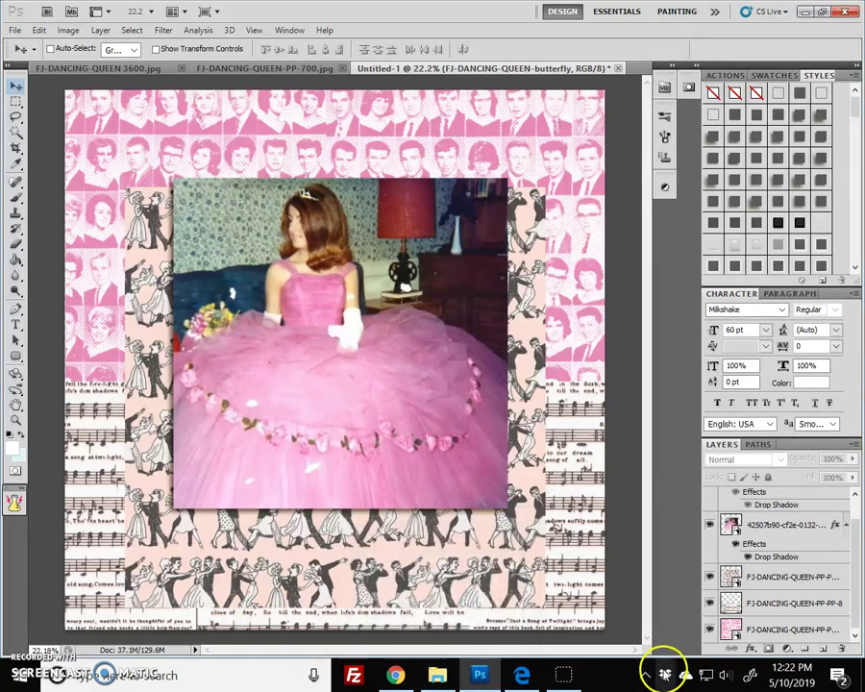
left_click(439, 672)
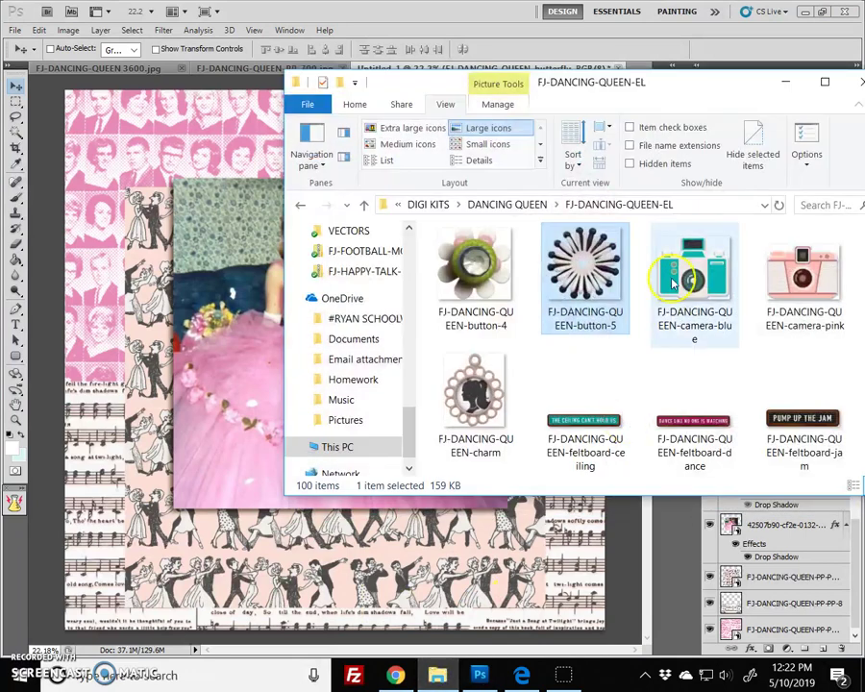
scroll(769, 322, "down", 2)
scroll(768, 325, "down", 1)
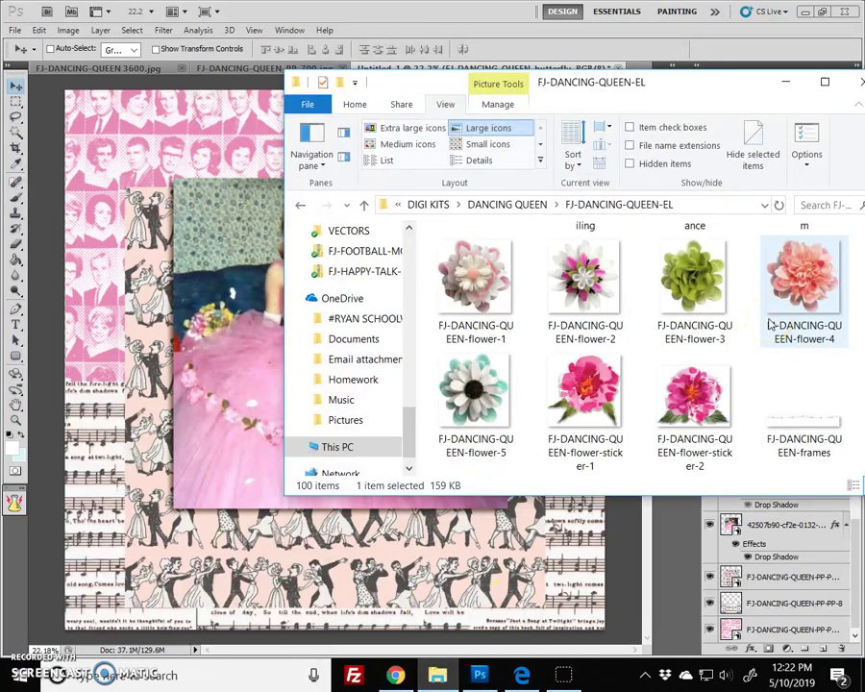
scroll(769, 324, "down", 2)
scroll(771, 325, "up", 3)
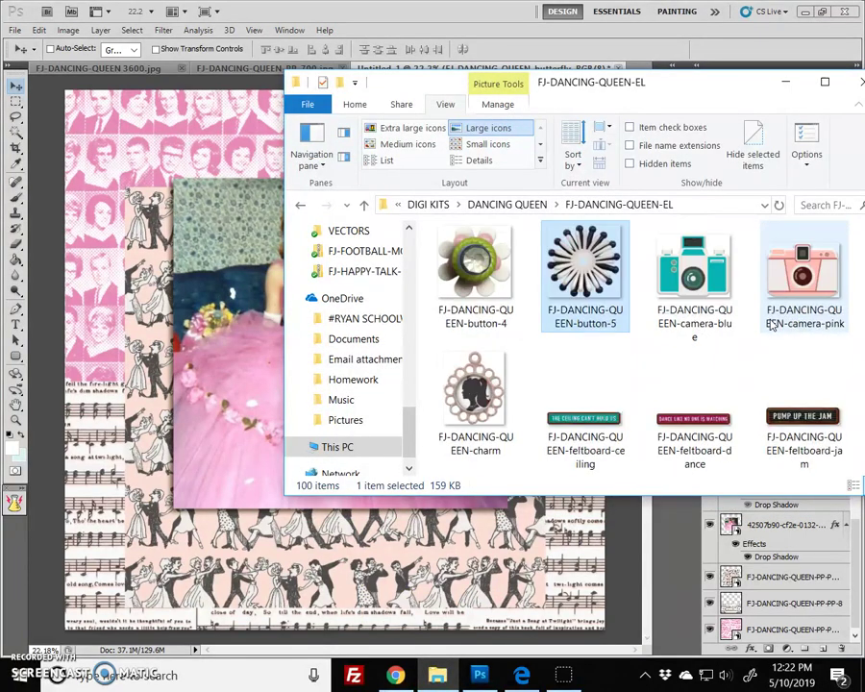
scroll(771, 324, "up", 2)
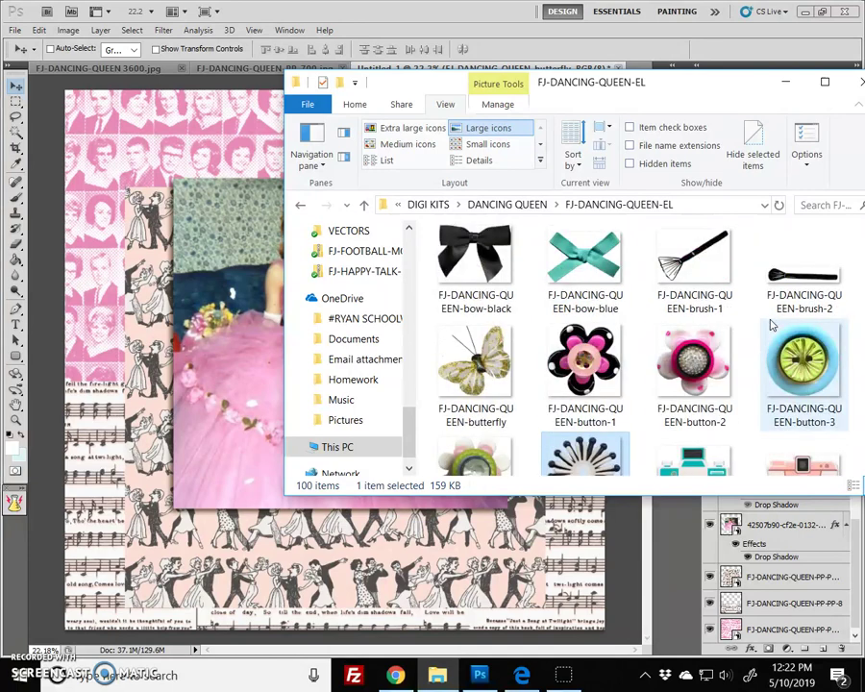
scroll(771, 325, "up", 4)
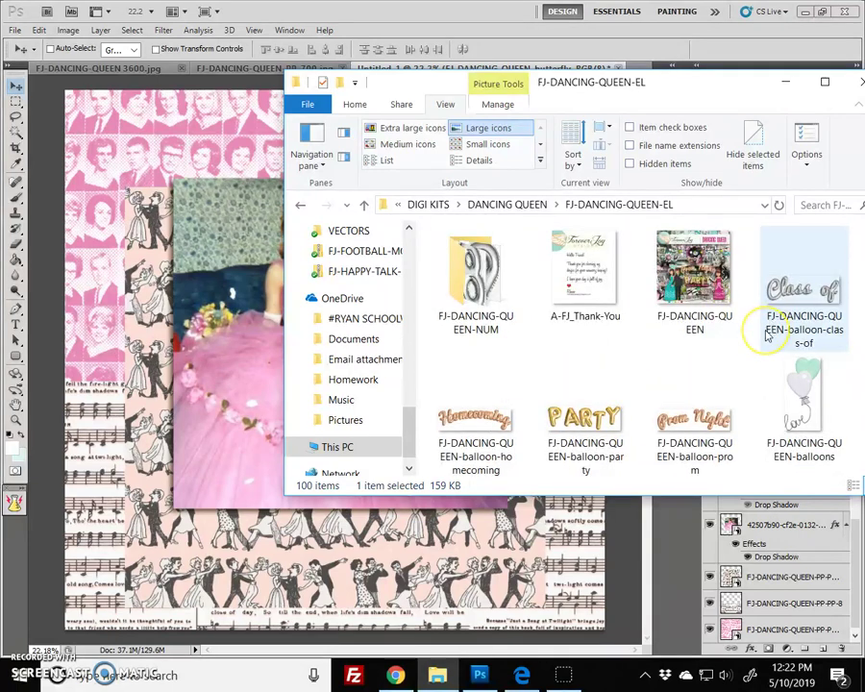
scroll(580, 317, "down", 1)
left_click_drag(475, 288, 198, 225)
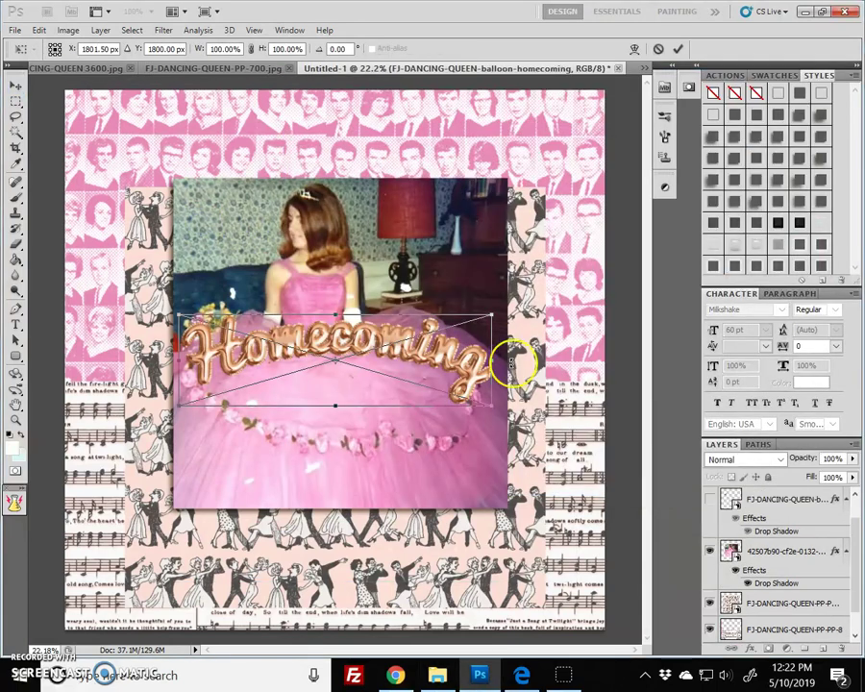
left_click(677, 48)
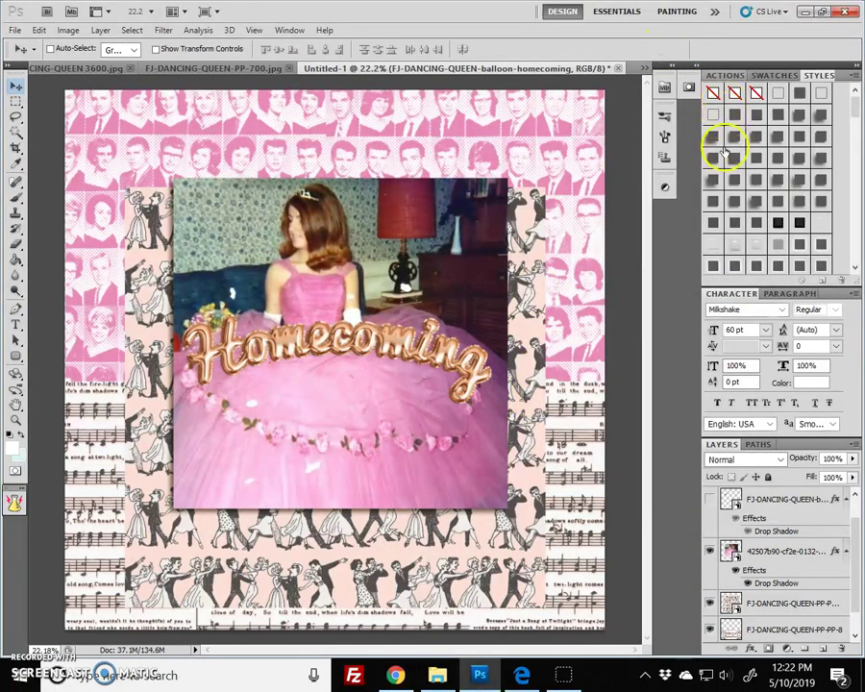
- Give the Homecoming balloon a drop shadow style with a distance of 124 px and a size of 114 px
left_click(745, 523)
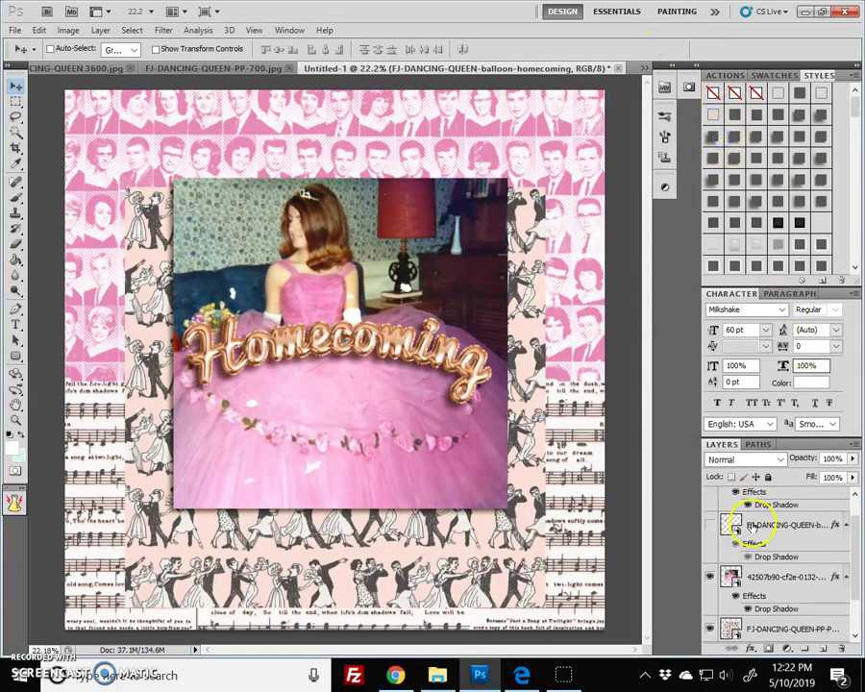
scroll(800, 540, "up", 1)
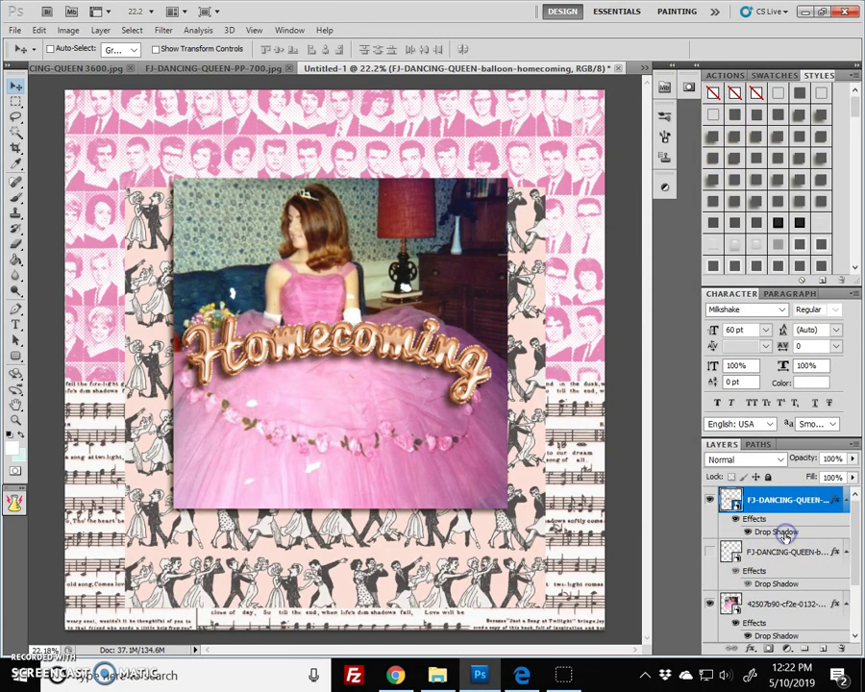
double_click(785, 533)
left_click(737, 327)
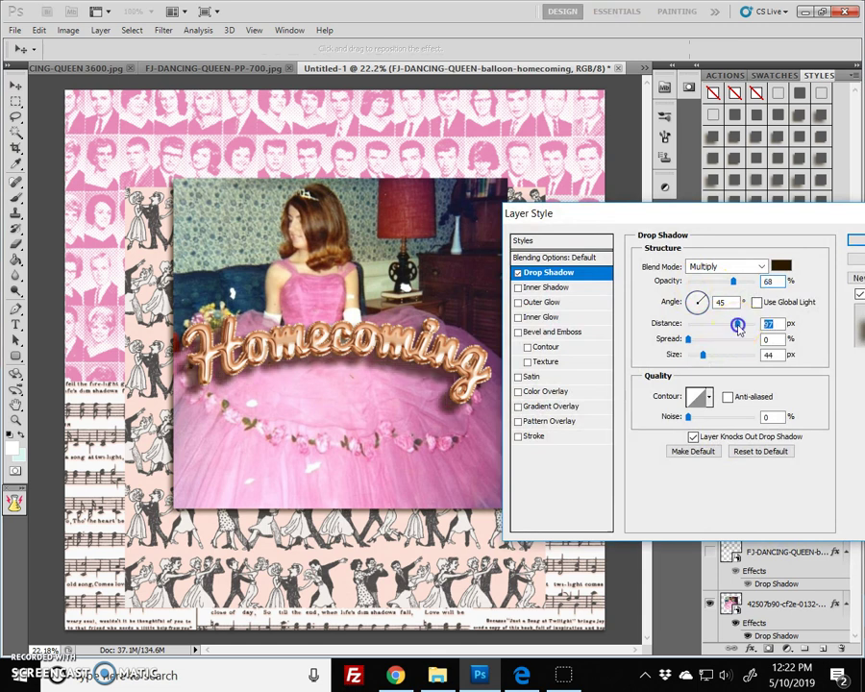
left_click_drag(738, 327, 740, 327)
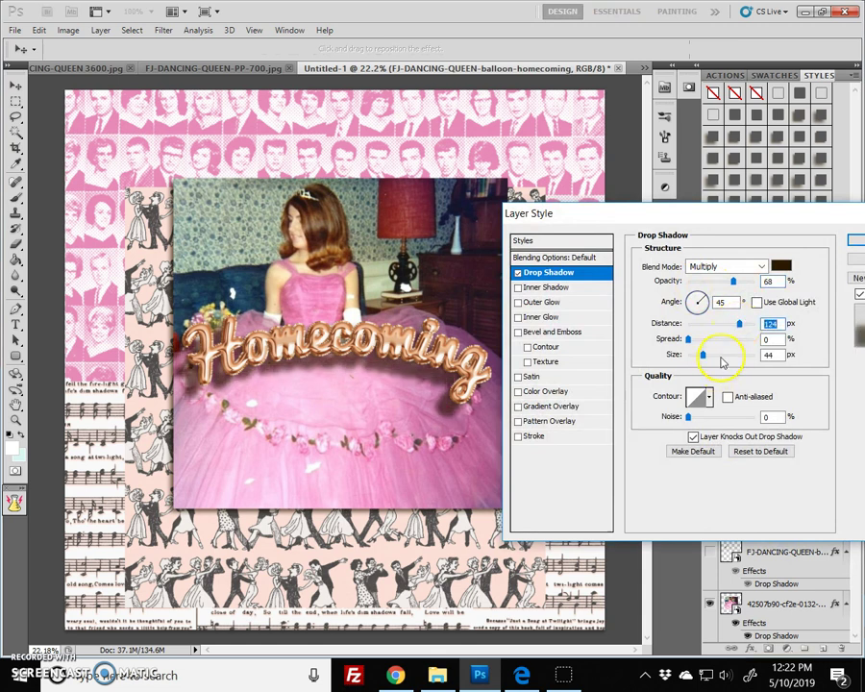
left_click(721, 355)
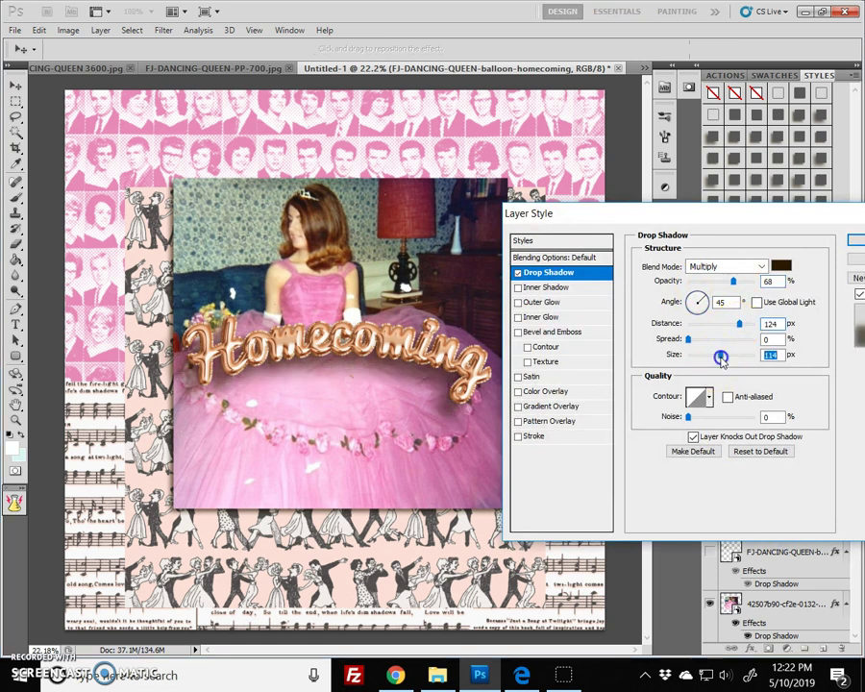
left_click(857, 244)
- Move the Homecoming balloon up across the photo's upper edge and rasterize its layer
left_click_drag(481, 382, 484, 203)
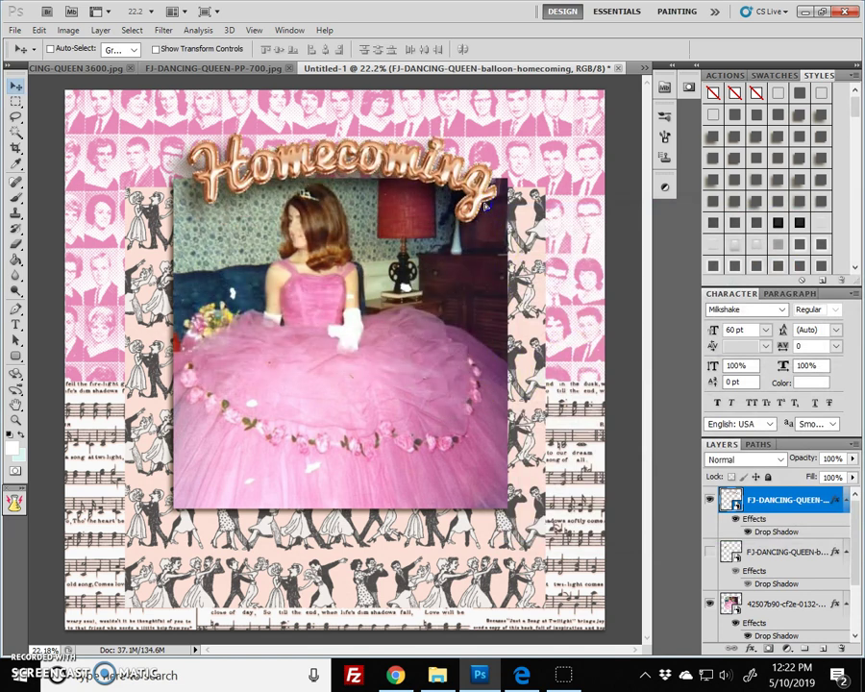
right_click(749, 500)
left_click(747, 269)
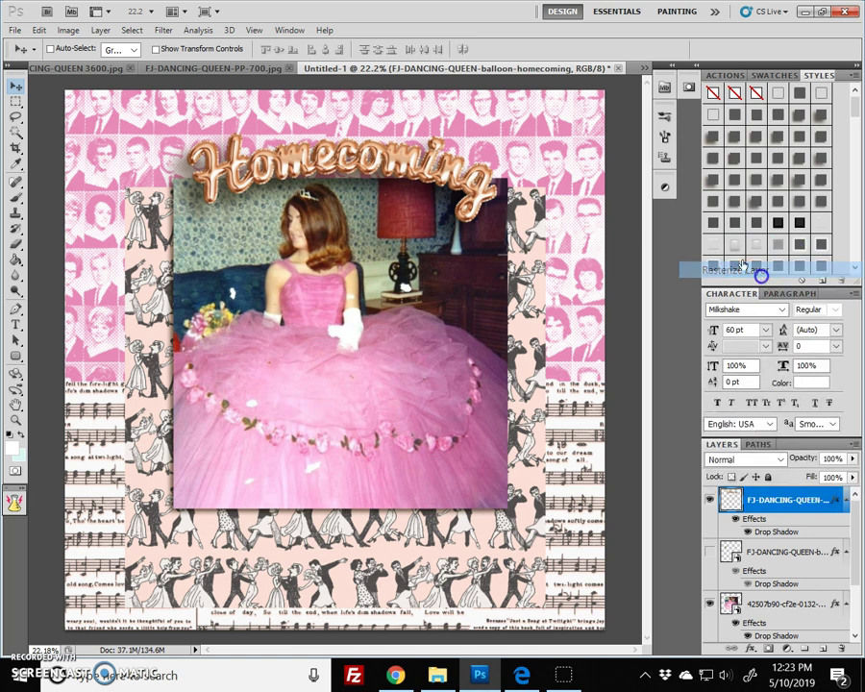
- Check which Photoshop version is installed
left_click(325, 30)
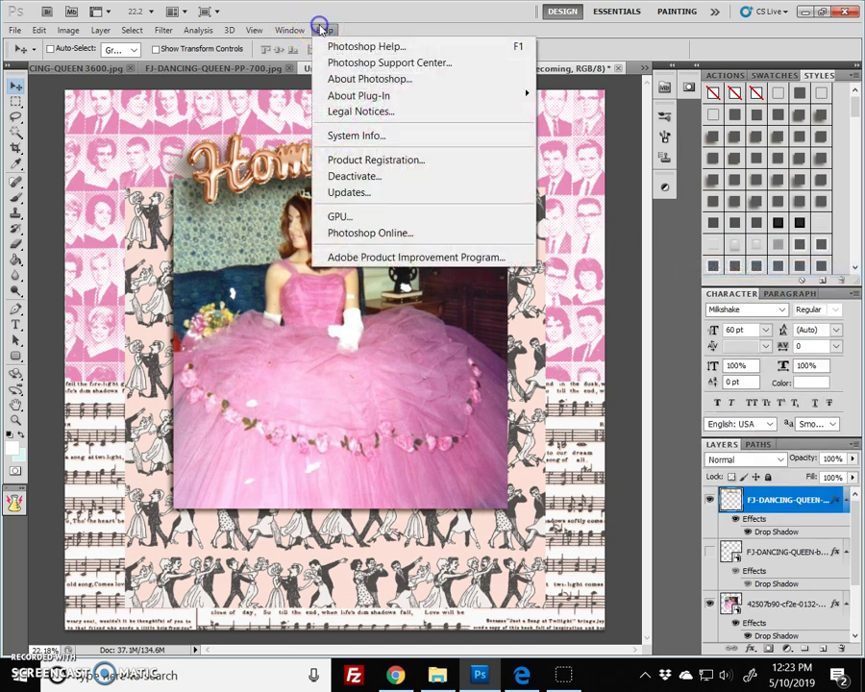
left_click(358, 81)
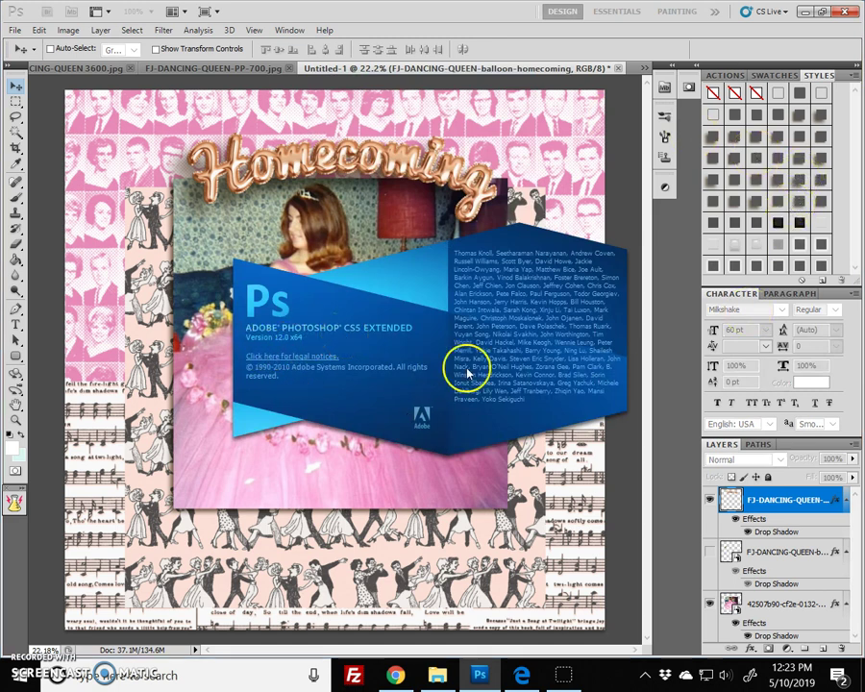
left_click(606, 507)
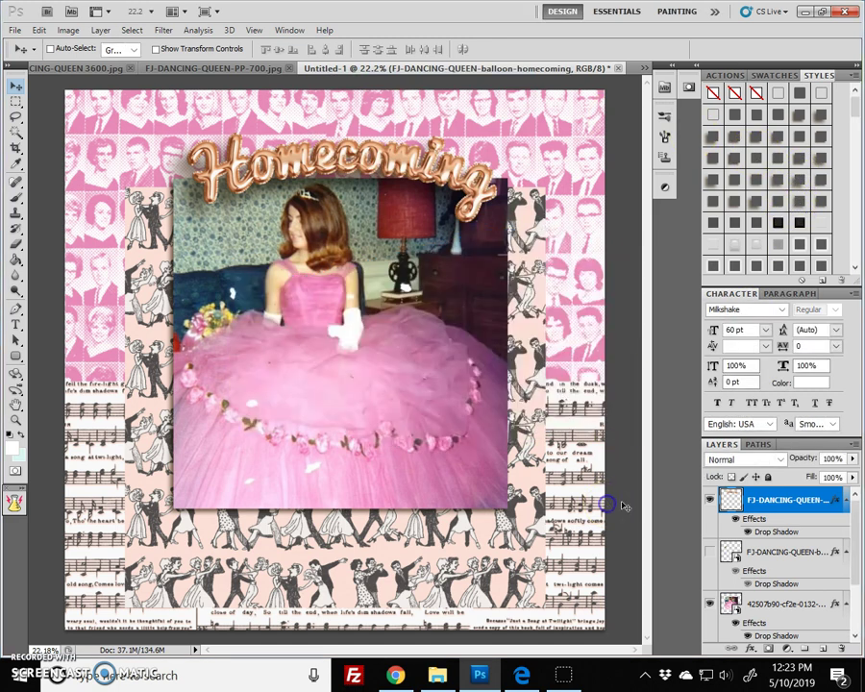
- Place the FJ-DANCING-QUEEN-charm element from the kit folder into the layout, scaled to about 65%
left_click(440, 675)
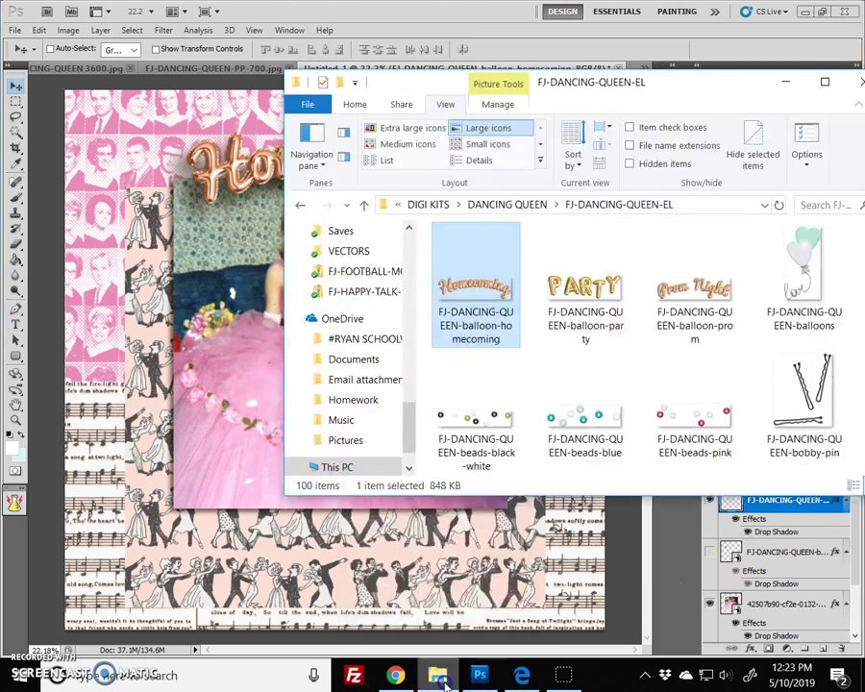
scroll(776, 367, "down", 2)
scroll(688, 324, "down", 8)
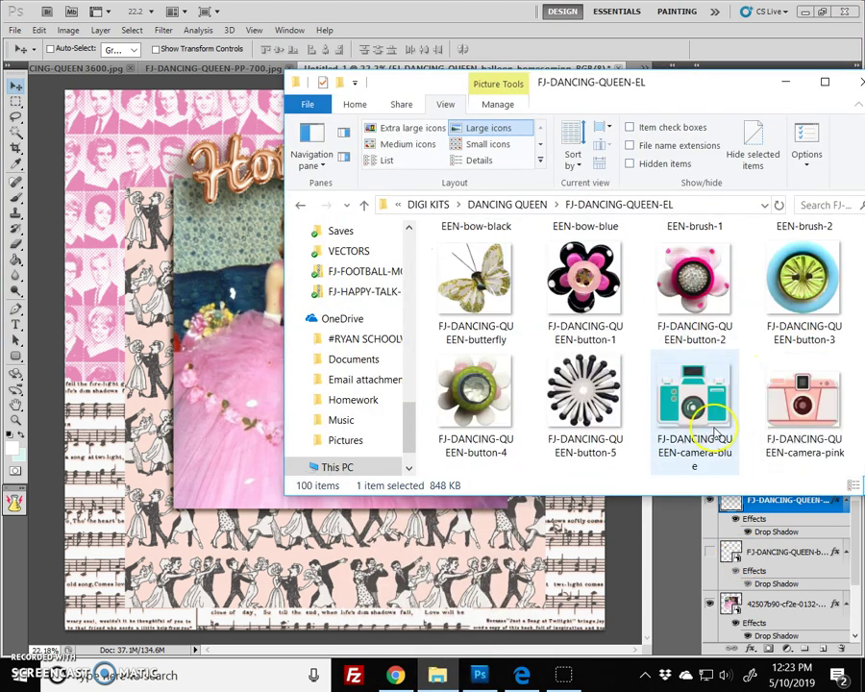
left_click_drag(495, 330, 231, 249)
key("Tab")
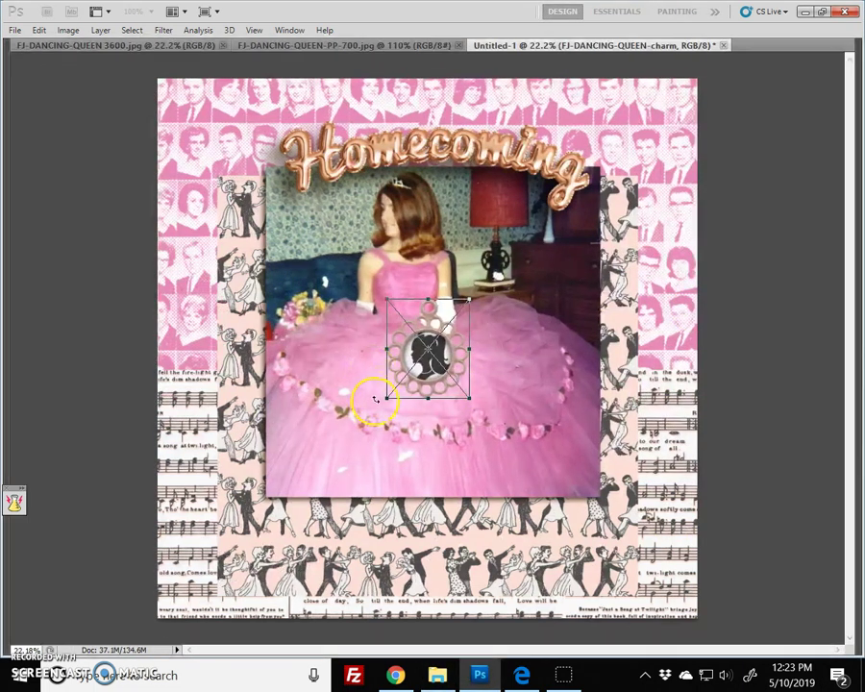
key("Tab")
left_click_drag(375, 406, 348, 374)
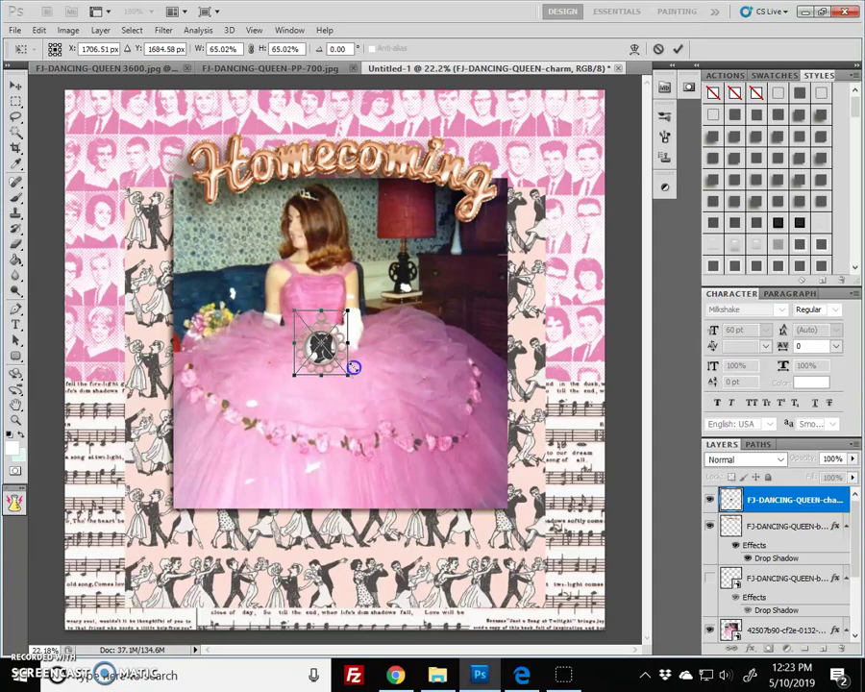
left_click(677, 48)
- Apply a drop shadow style to the charm and tuck it behind the Homecoming balloon at the photo's upper-left corner
left_click(714, 140)
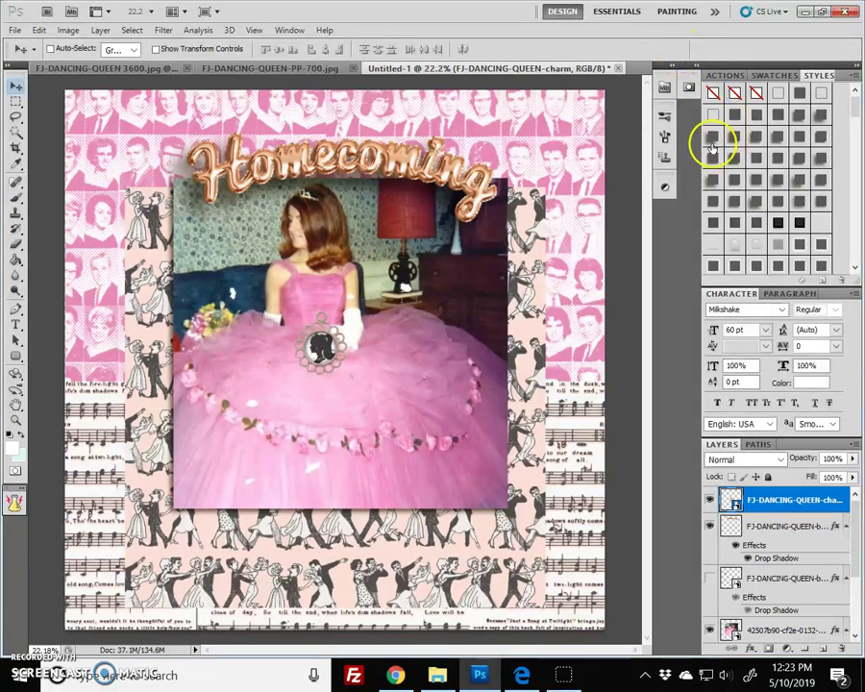
left_click_drag(347, 376, 227, 255)
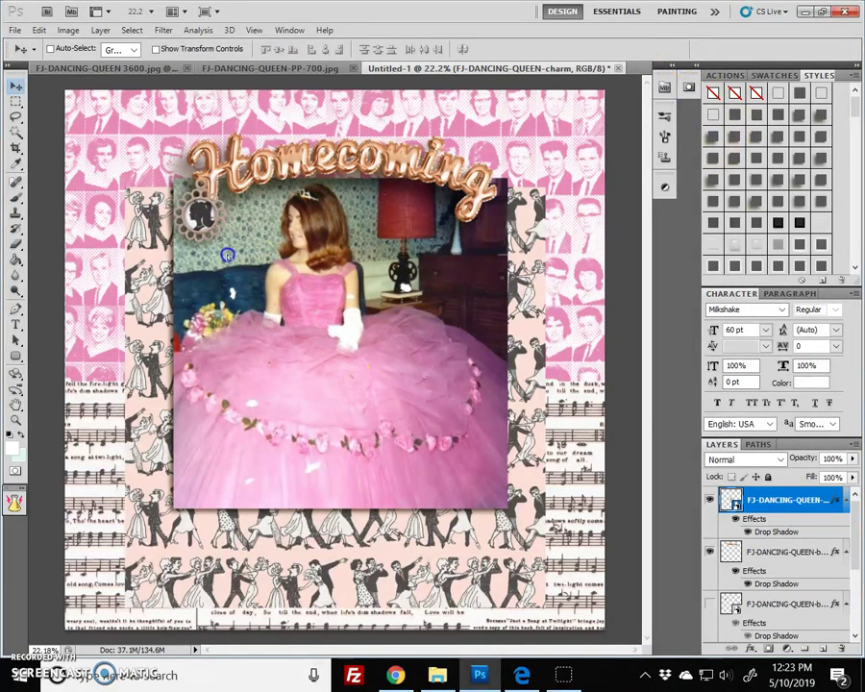
key("ctrl+bracketleft")
key("ctrl+bracketleft")
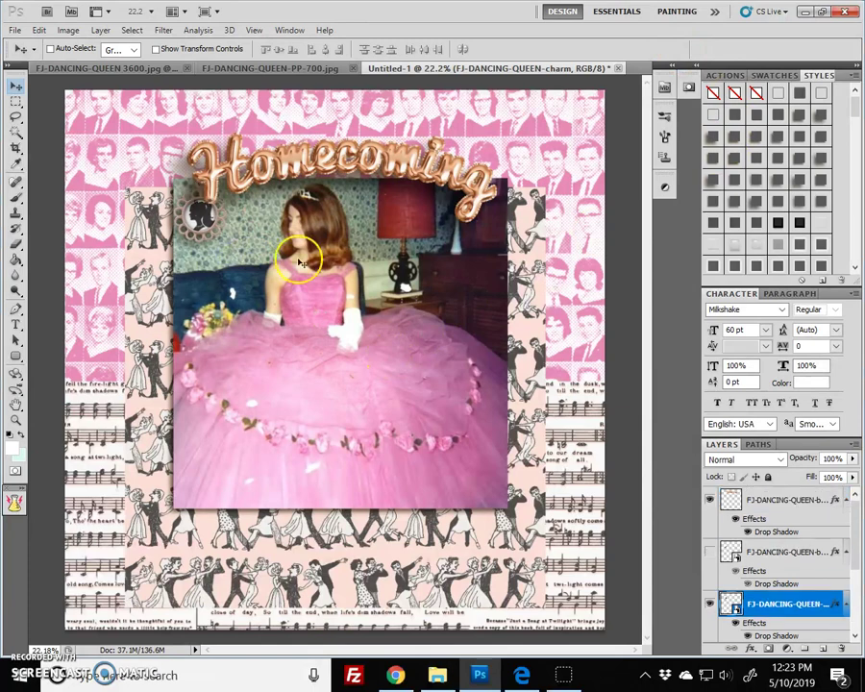
- Place the FJ-DANCING-QUEEN-flower-2 element, scaled down and with a drop shadow style, at the left end of the Homecoming balloon
left_click(437, 675)
scroll(640, 398, "down", 1)
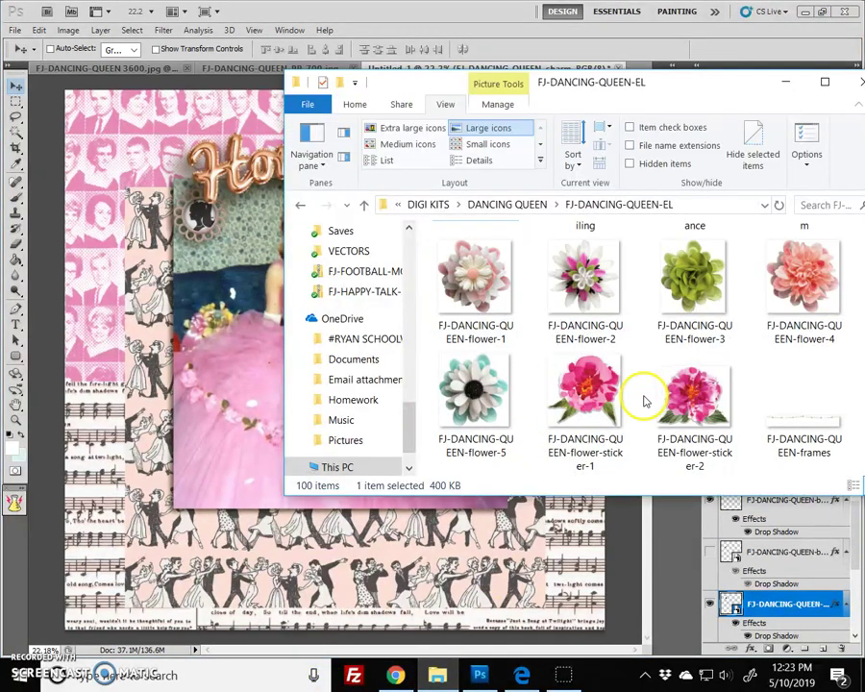
scroll(624, 394, "up", 1)
left_click_drag(618, 391, 193, 241)
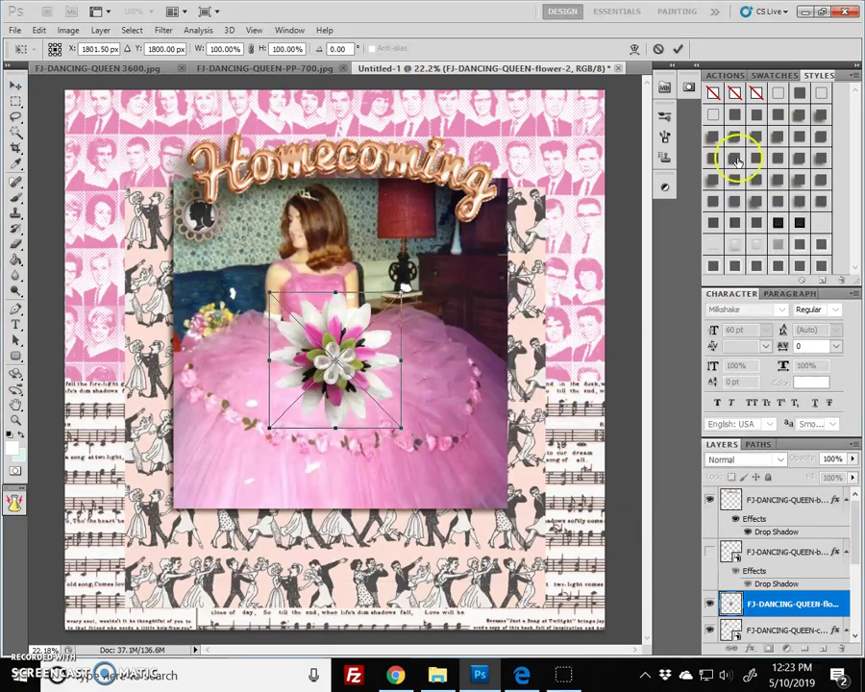
left_click_drag(396, 415, 365, 384)
left_click(678, 50)
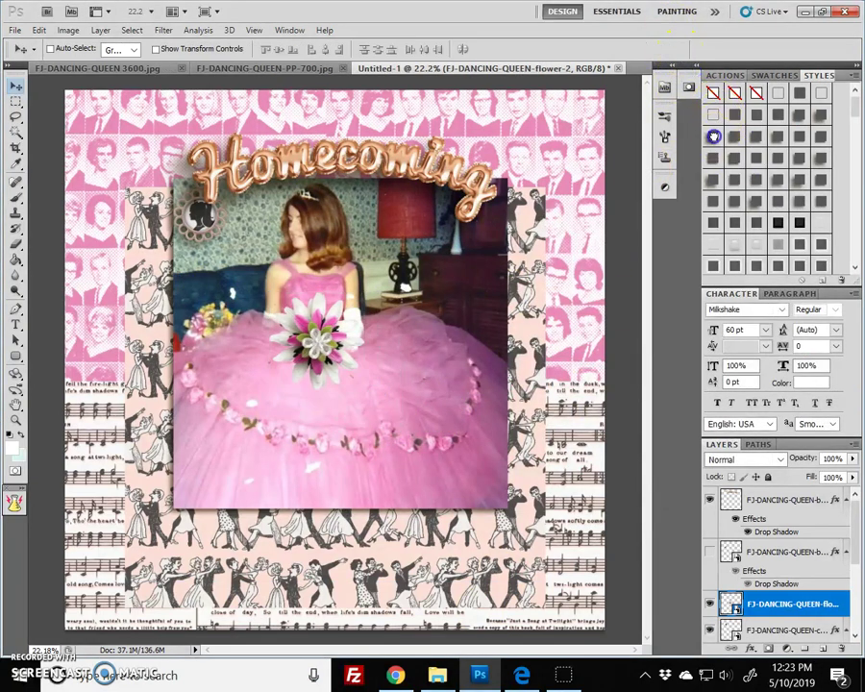
left_click_drag(325, 411, 254, 269)
- Shift the photo slightly to the right and move the charm down so it hangs beneath the flower
right_click(215, 237)
left_click(251, 247)
right_click(209, 227)
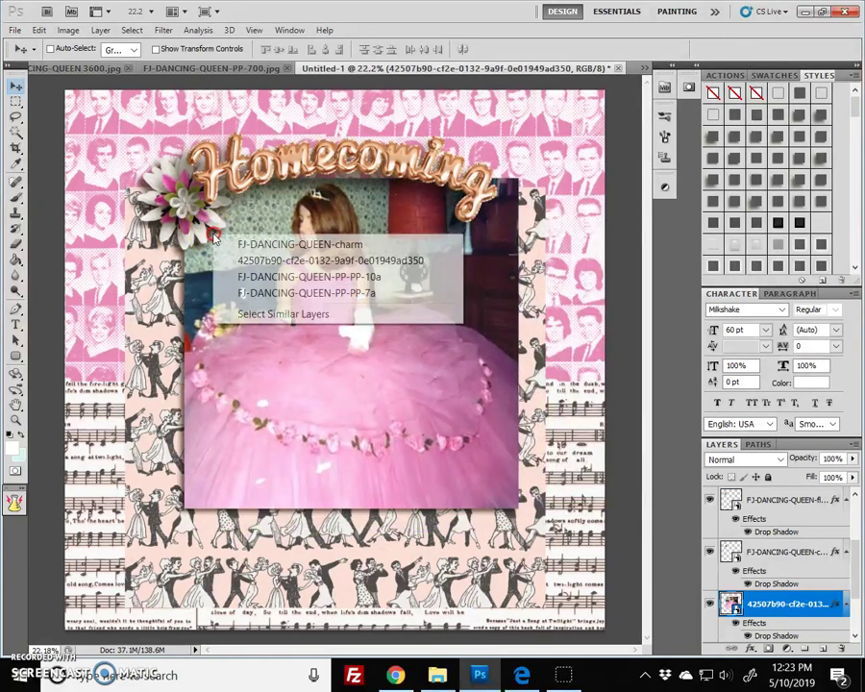
left_click(235, 243)
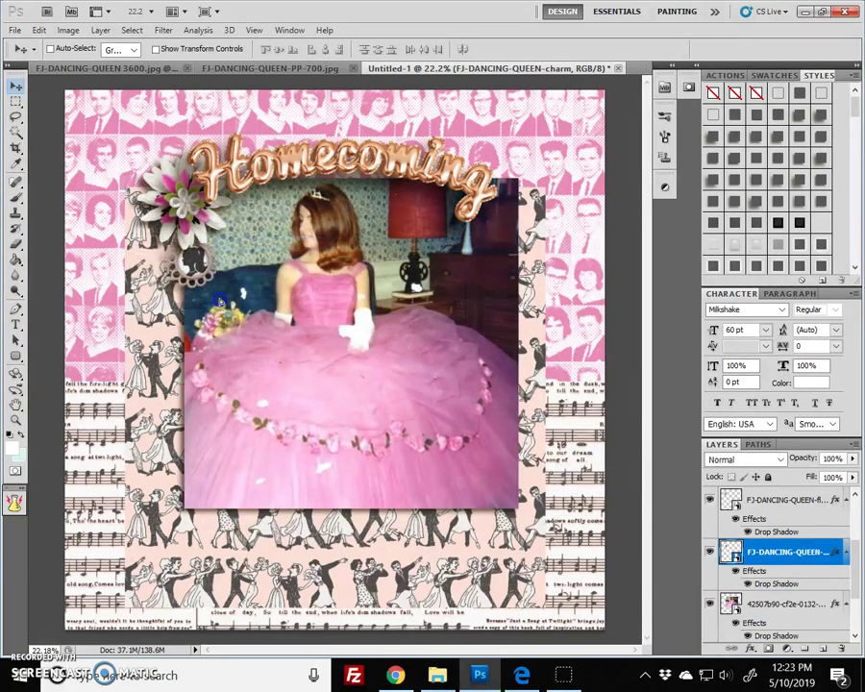
- Adjust the flower's drop shadow to 82% opacity, 67 px distance and 95 px size
right_click(196, 215)
left_click(252, 220)
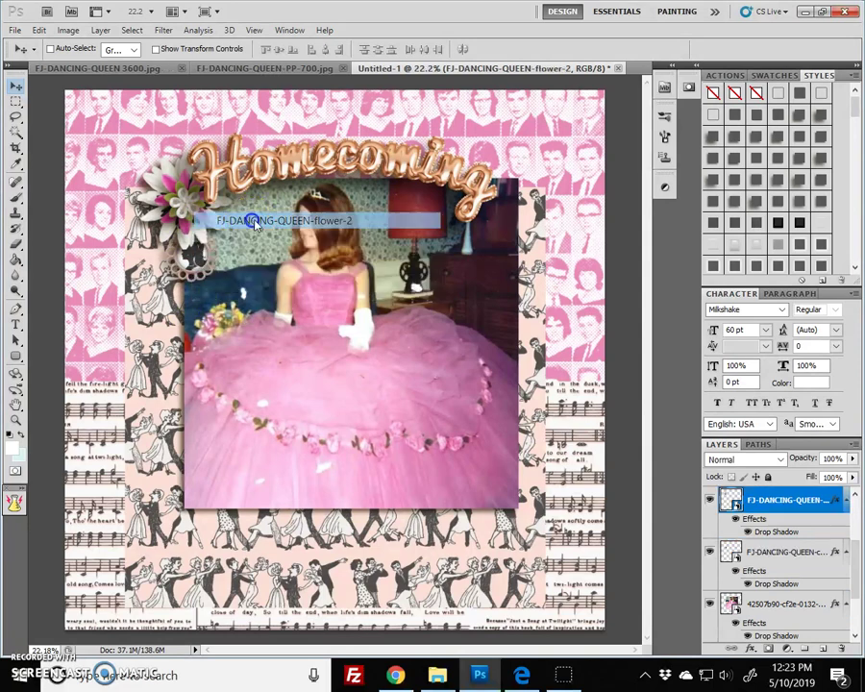
double_click(768, 534)
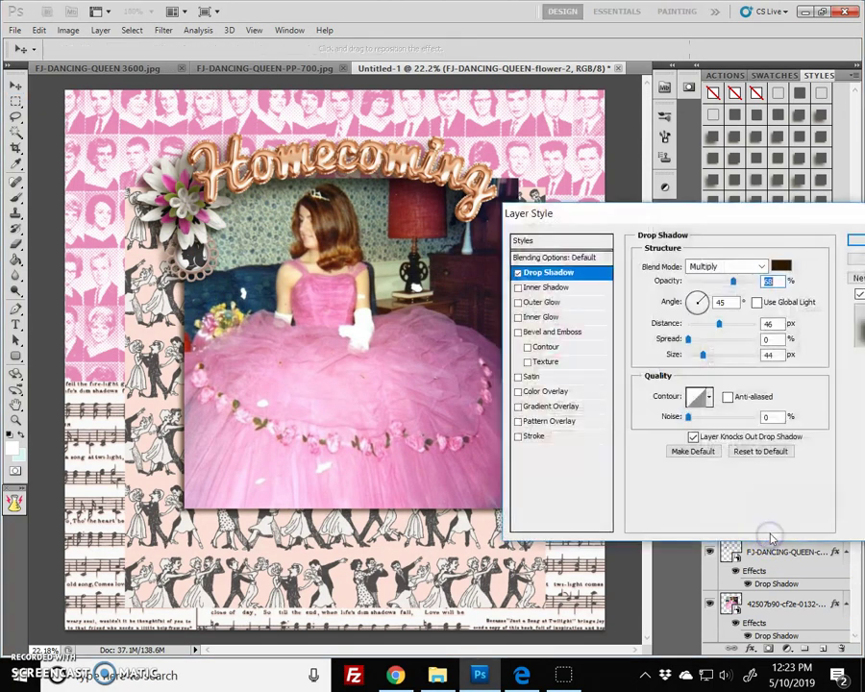
left_click(738, 326)
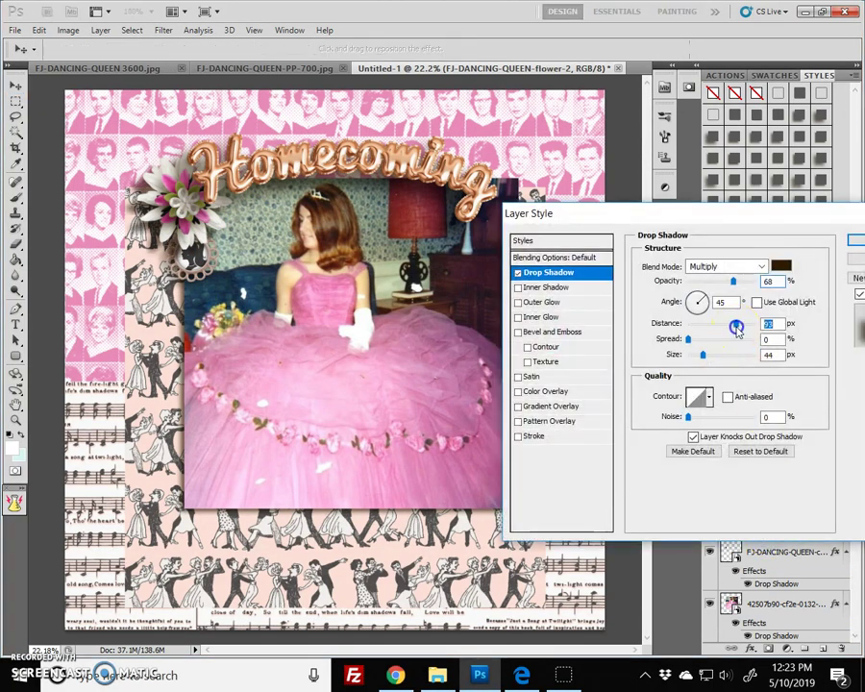
left_click_drag(736, 329, 728, 332)
left_click(715, 356)
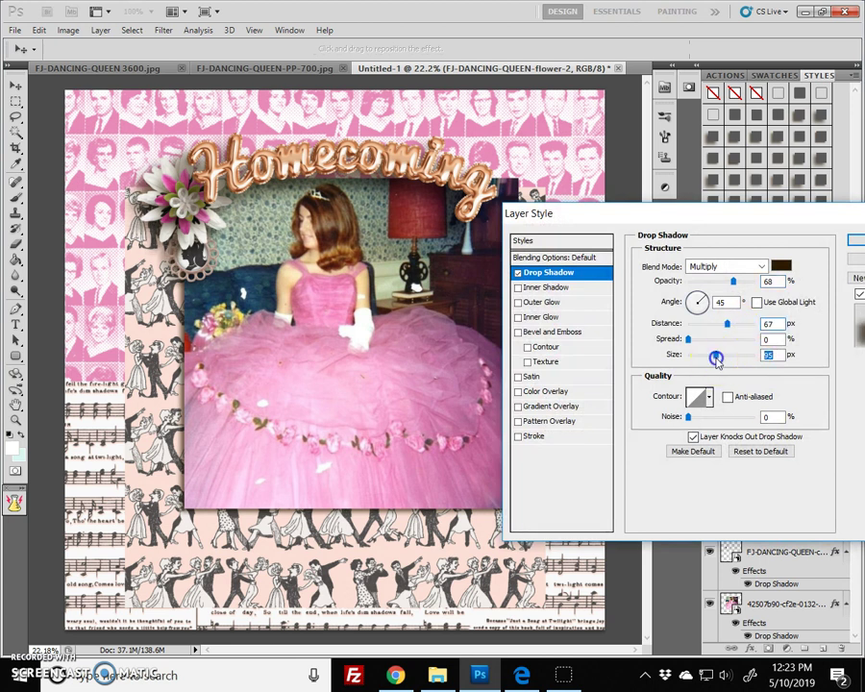
left_click(743, 281)
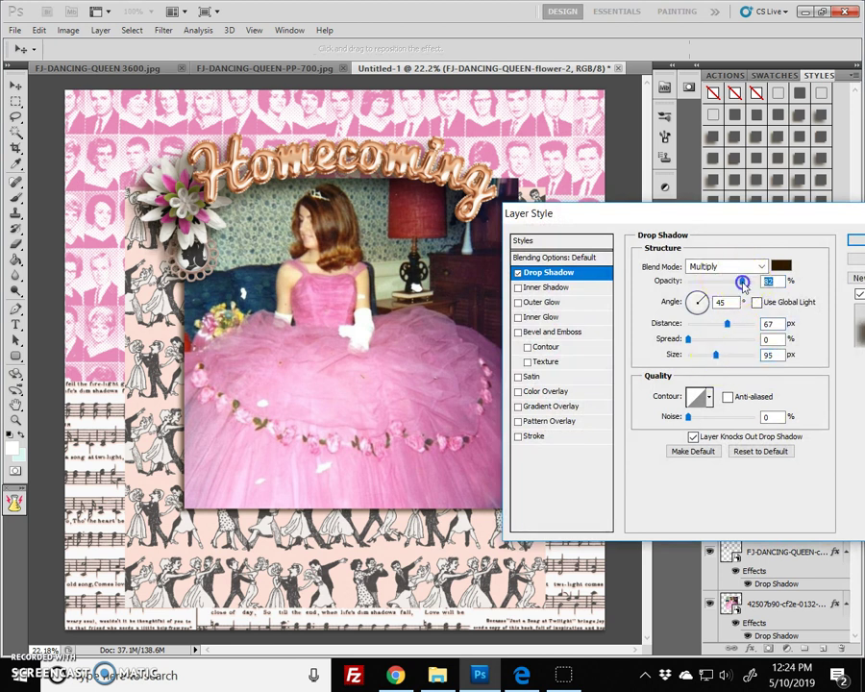
left_click(855, 243)
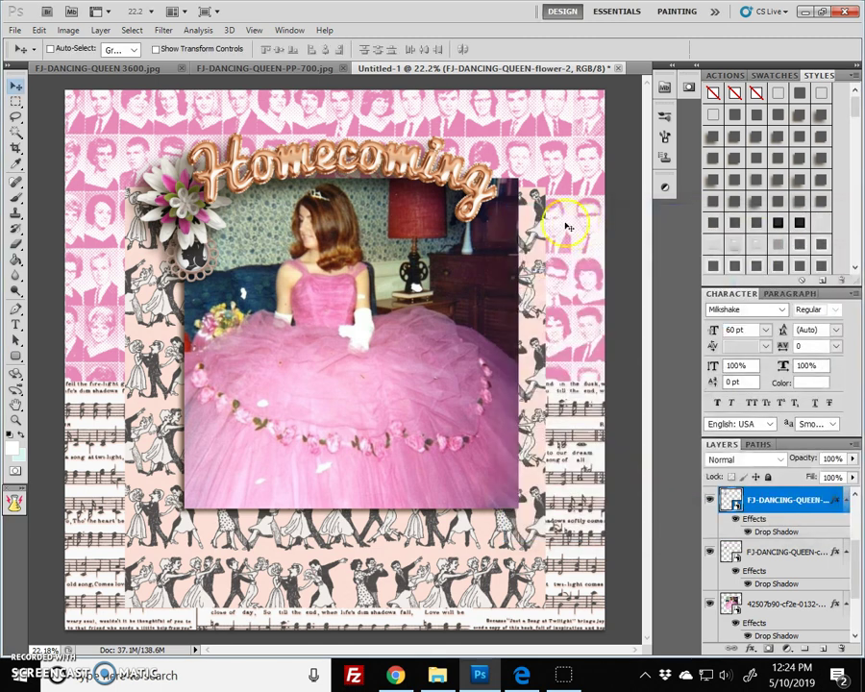
- Try the FJ-DANCING-QUEEN-garland-blue element at about 84% with a drop shadow behind the Homecoming balloon, and hide its layer
left_click(437, 676)
scroll(642, 402, "down", 3)
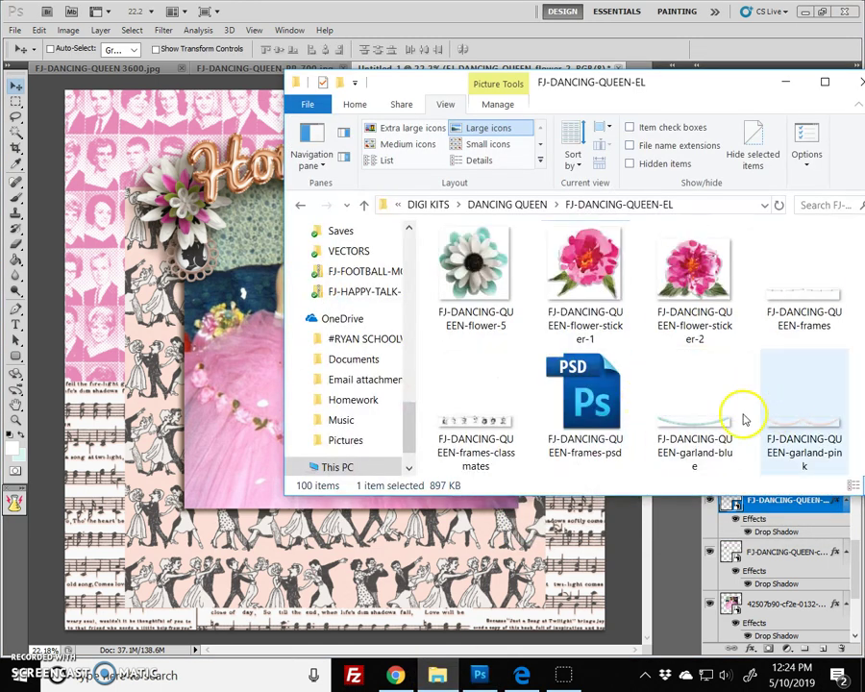
left_click_drag(730, 431, 173, 226)
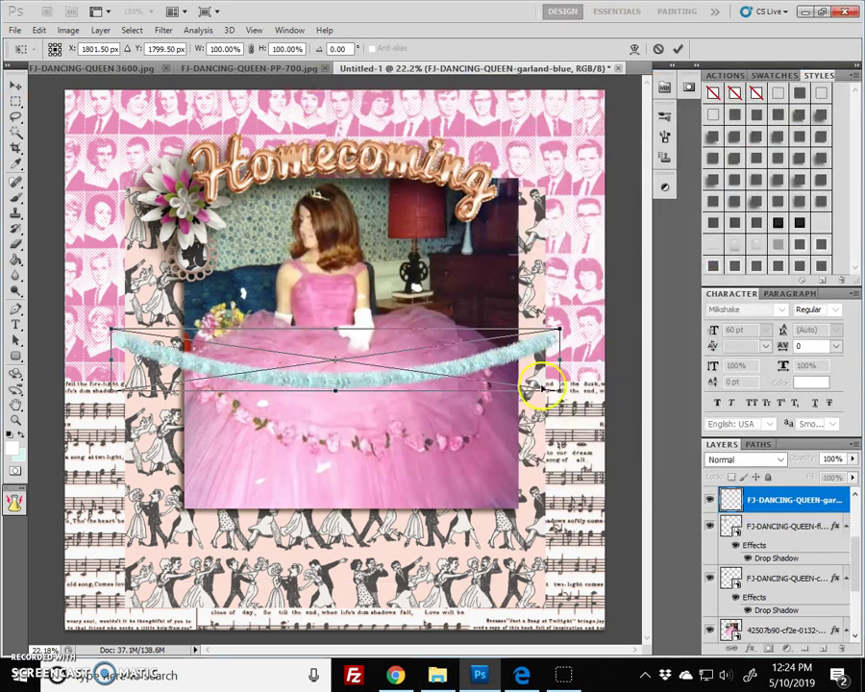
left_click_drag(553, 386, 488, 368)
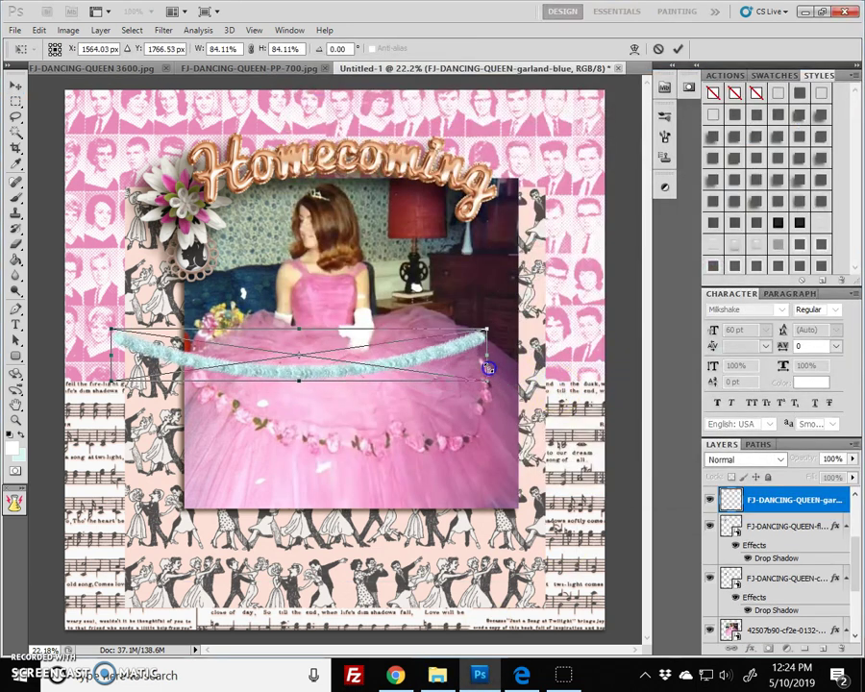
left_click(677, 48)
left_click_drag(576, 370, 519, 217)
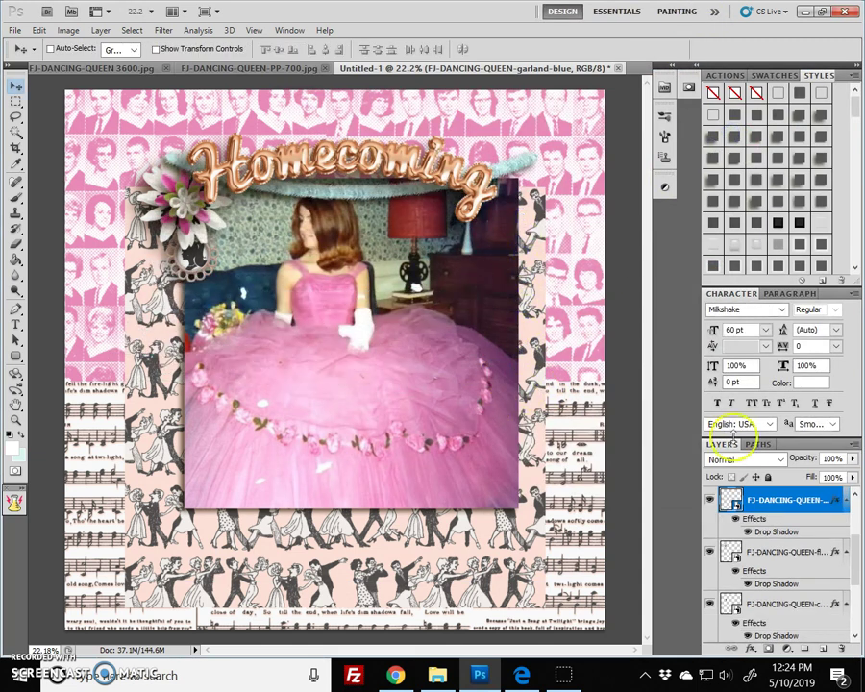
left_click(709, 500)
- Place the FJ-DANCING-QUEEN-garland-pink element from the kit folder into the layout, scaled to about 88%
left_click(437, 675)
left_click(721, 410)
left_click_drag(722, 409, 478, 370)
left_click_drag(576, 388, 522, 361)
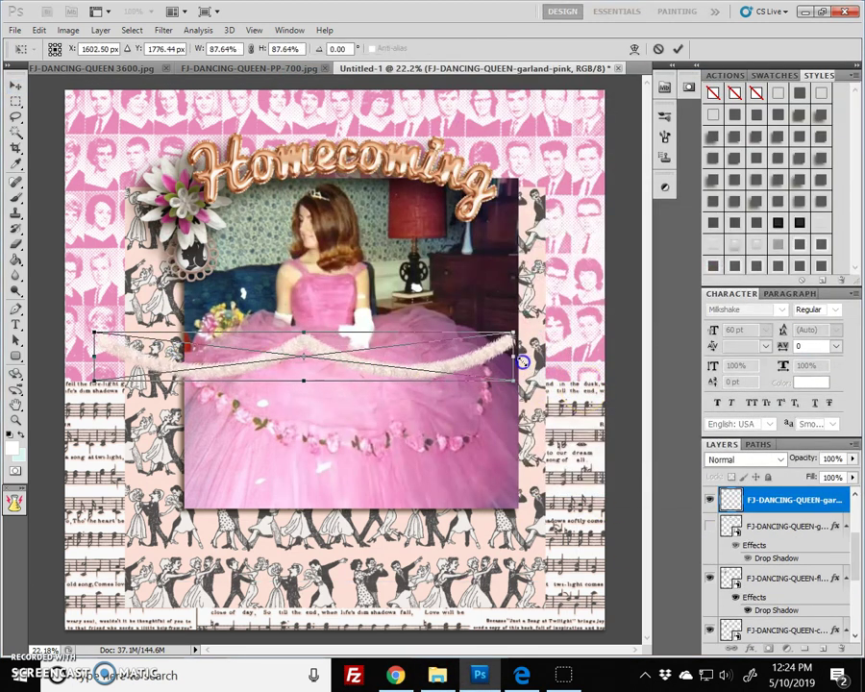
left_click(677, 48)
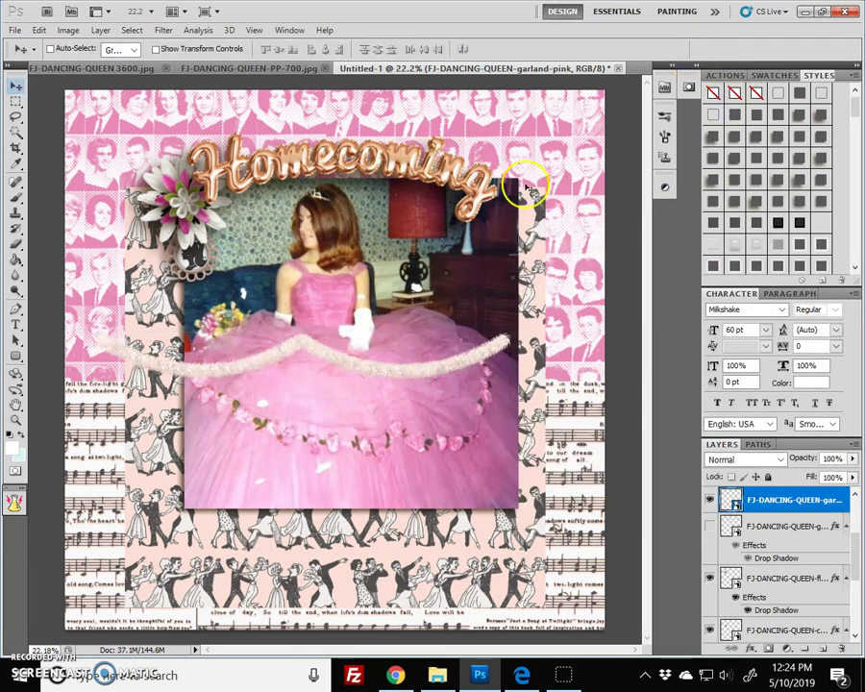
- Copy the Homecoming balloon's layer style onto the pink garland and move the garland up behind the balloon
right_click(458, 175)
left_click(516, 182)
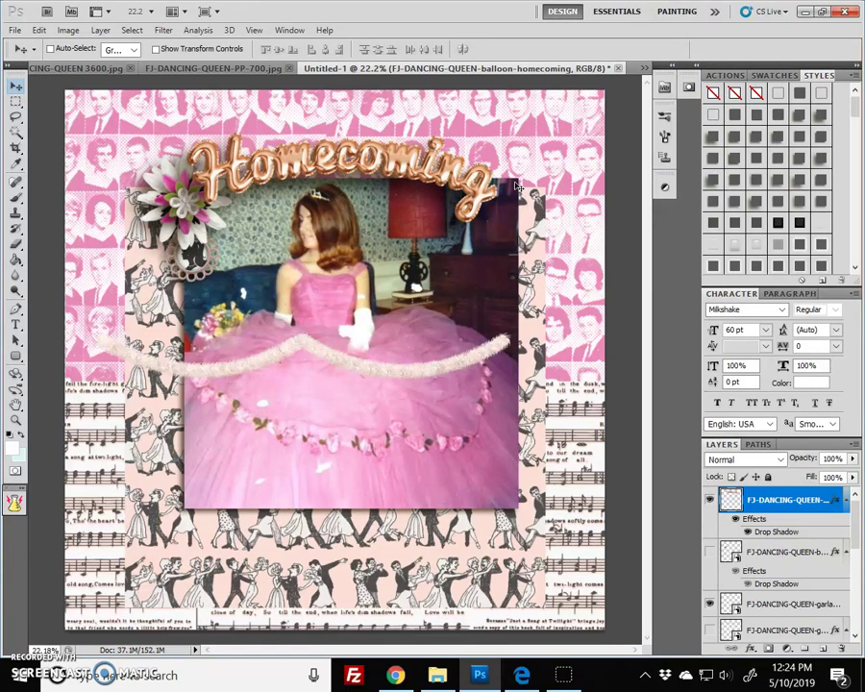
right_click(772, 498)
left_click(774, 401)
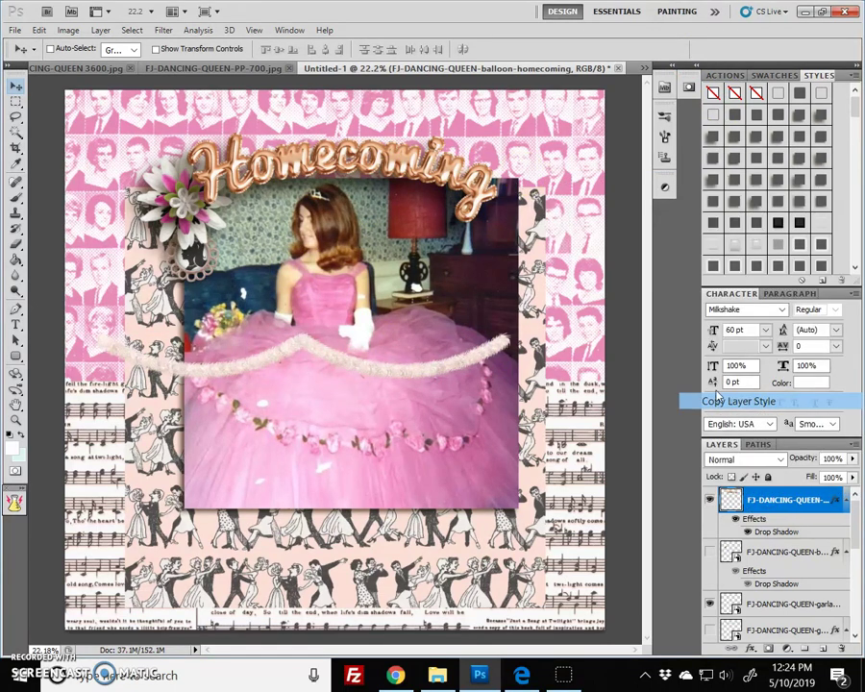
right_click(475, 356)
left_click(512, 371)
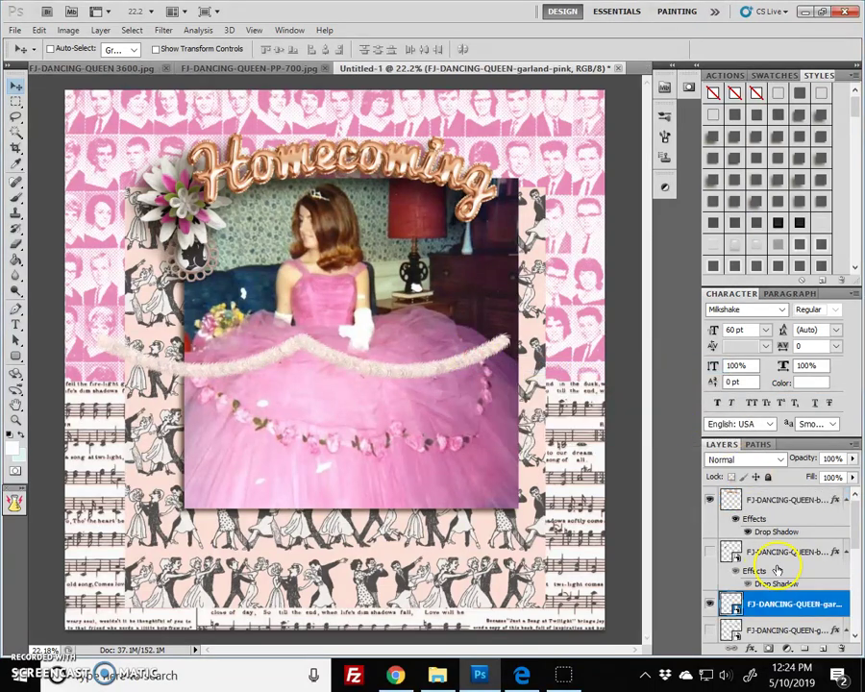
right_click(819, 603)
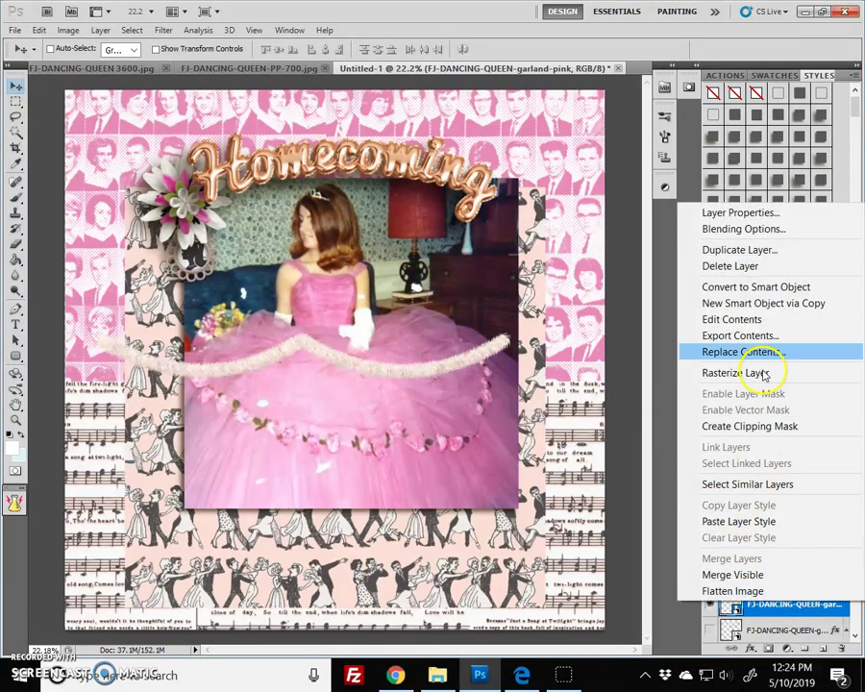
left_click_drag(735, 514, 735, 514)
left_click_drag(531, 413, 552, 279)
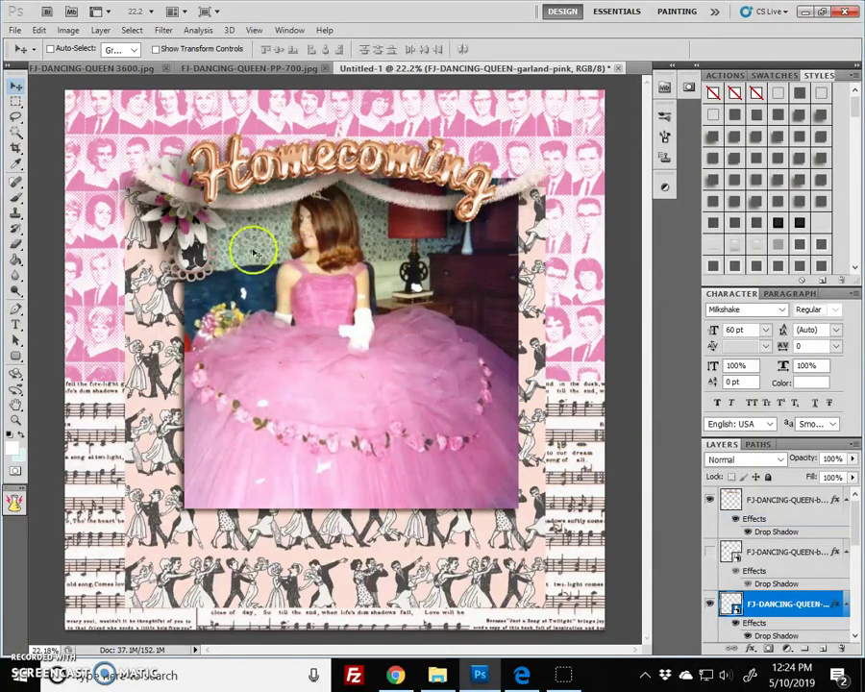
- Move the flower and the charm to the photo's lower-right corner, with the charm tucked beside the flower
right_click(178, 223)
left_click(247, 233)
left_click_drag(201, 230, 550, 467)
right_click(192, 252)
left_click(230, 269)
left_click_drag(228, 313, 513, 521)
- Move the photo slightly down beneath the pink garland
right_click(336, 283)
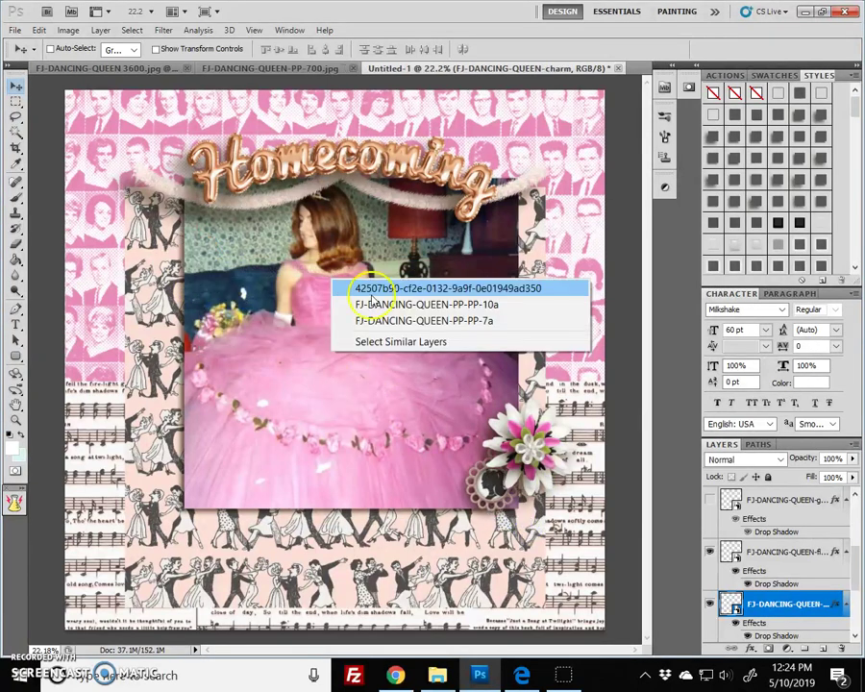
left_click(389, 288)
left_click_drag(389, 288, 396, 313)
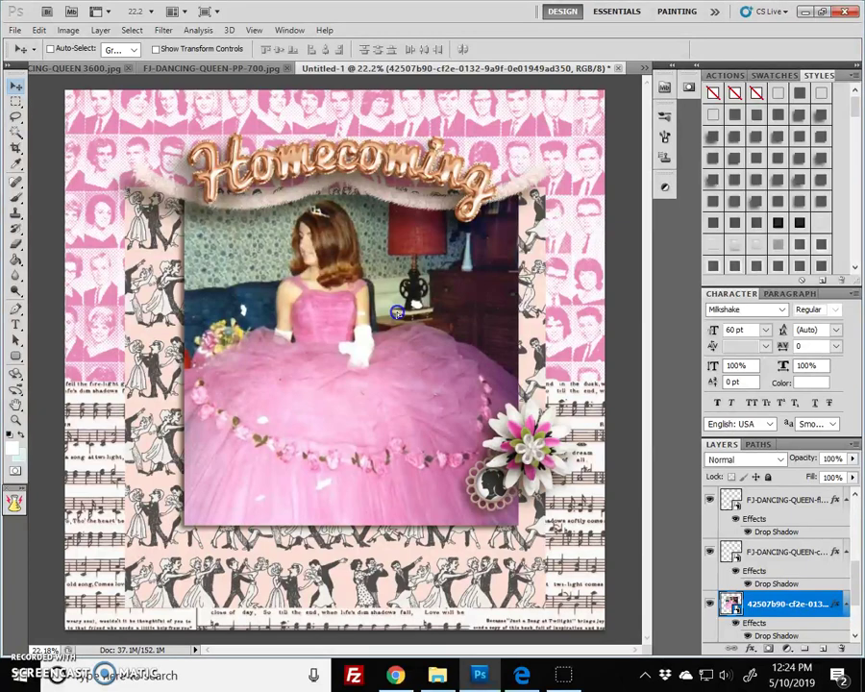
- Place the FJ-DANCING-QUEEN-frames-classmates element, scaled down and with a drop shadow style, along the photo's bottom edge
left_click(437, 675)
scroll(619, 422, "down", 2)
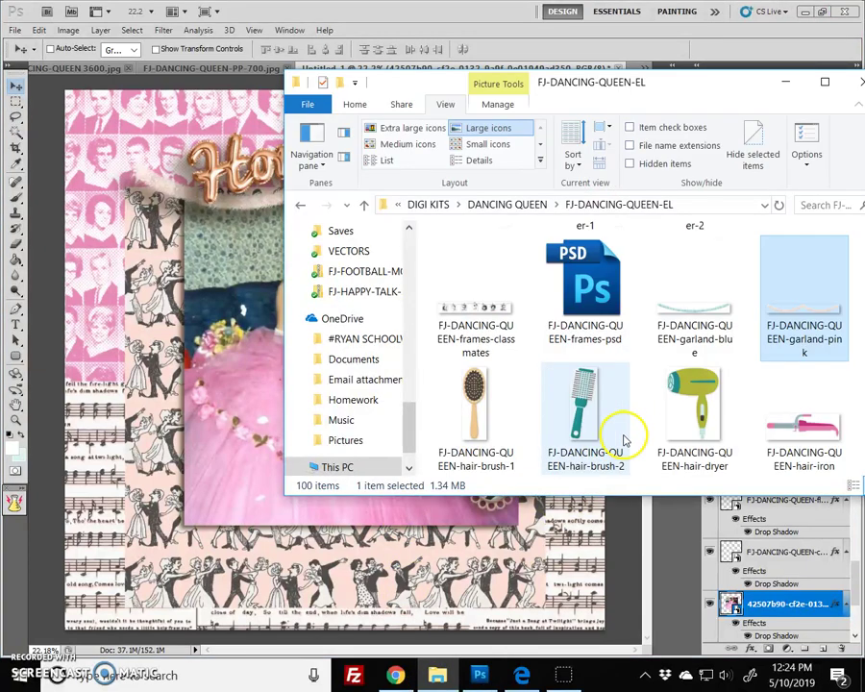
left_click_drag(495, 317, 270, 289)
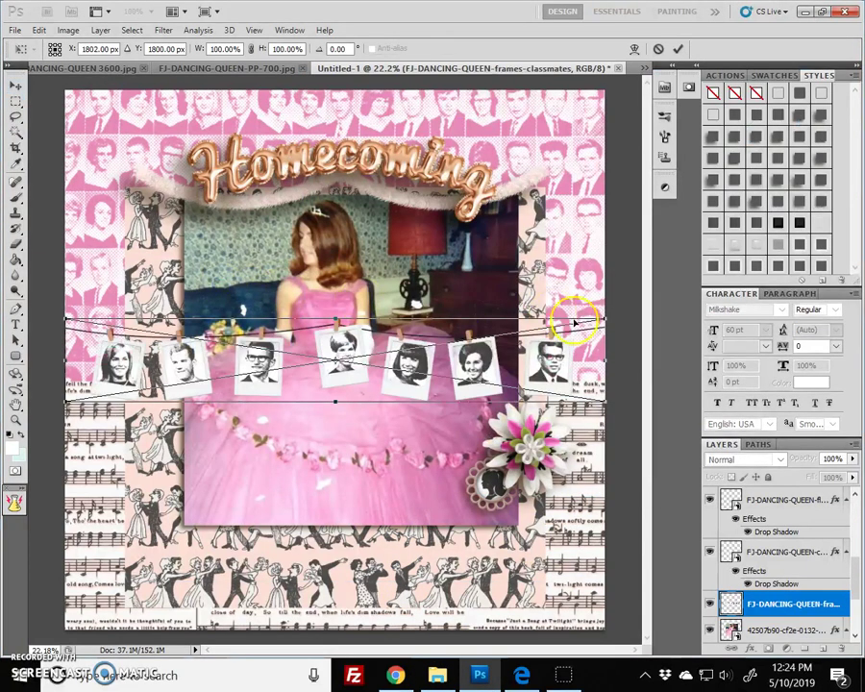
left_click_drag(603, 400, 469, 379)
left_click(679, 48)
left_click(711, 131)
left_click_drag(450, 360, 544, 545)
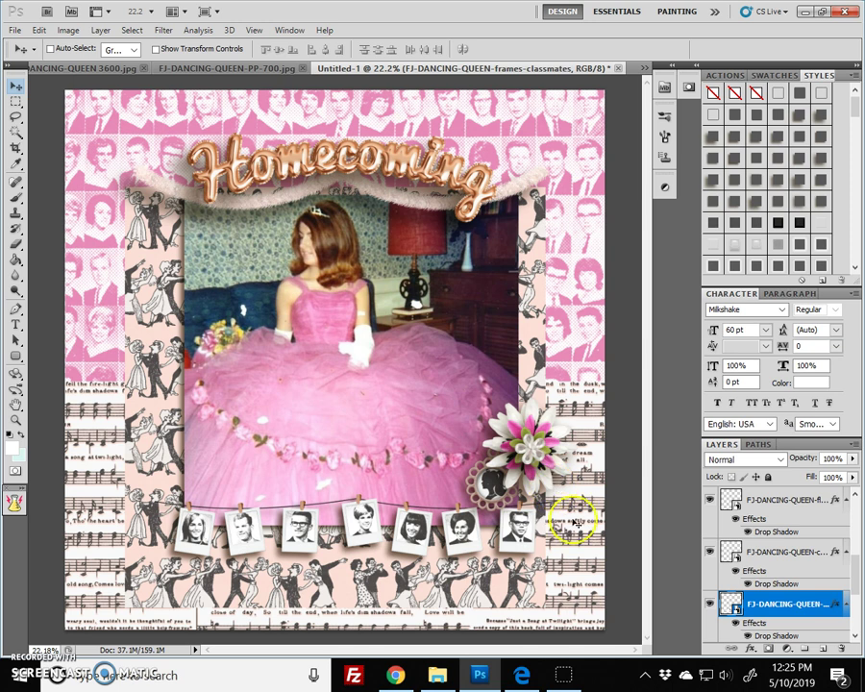
- Place the FJ-DANCING-QUEEN-lights-blue element from the kit folder into the layout, scaled to about 70%
left_click(437, 675)
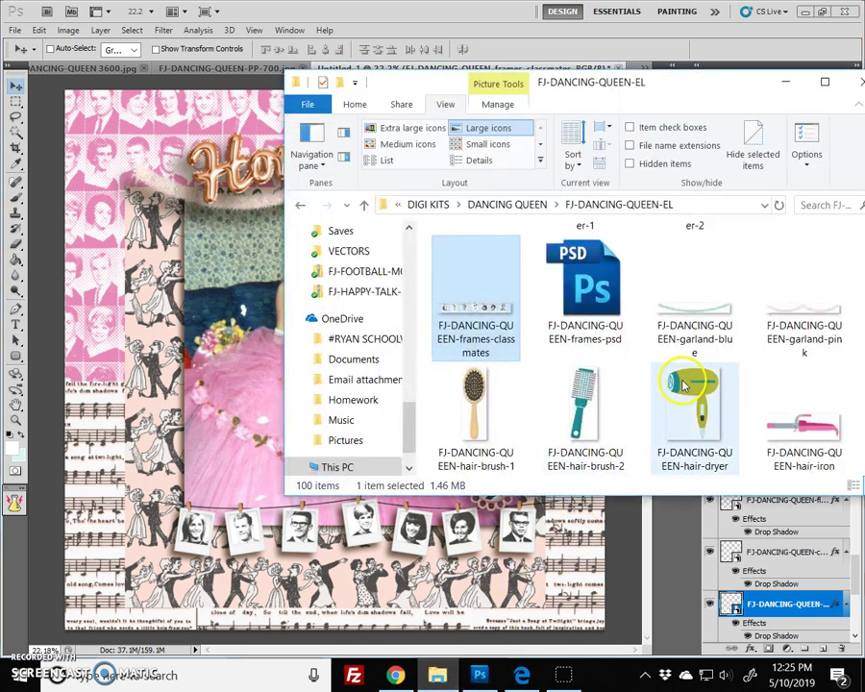
scroll(672, 380, "down", 1)
scroll(740, 400, "down", 1)
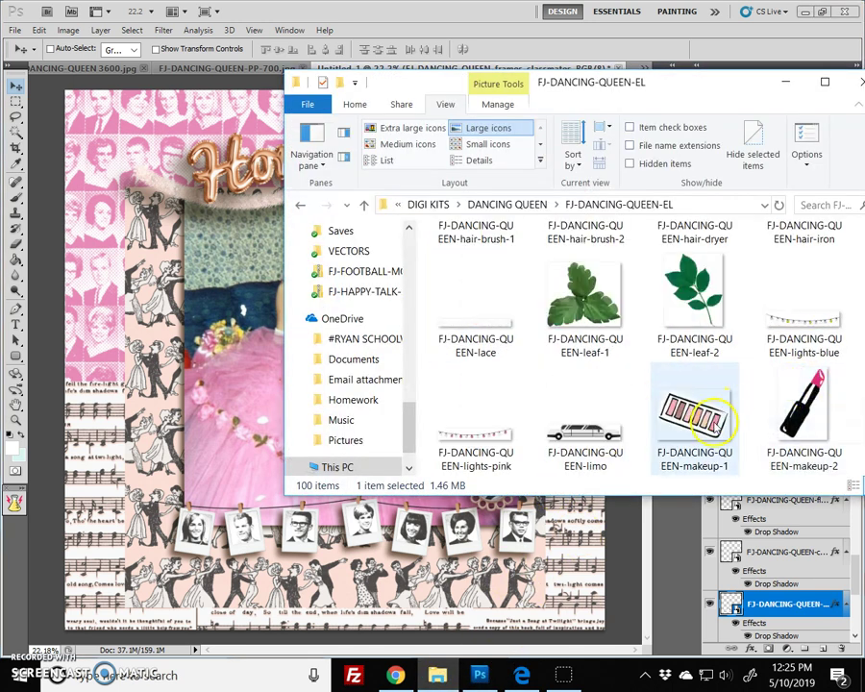
scroll(711, 452, "down", 1)
scroll(615, 344, "up", 1)
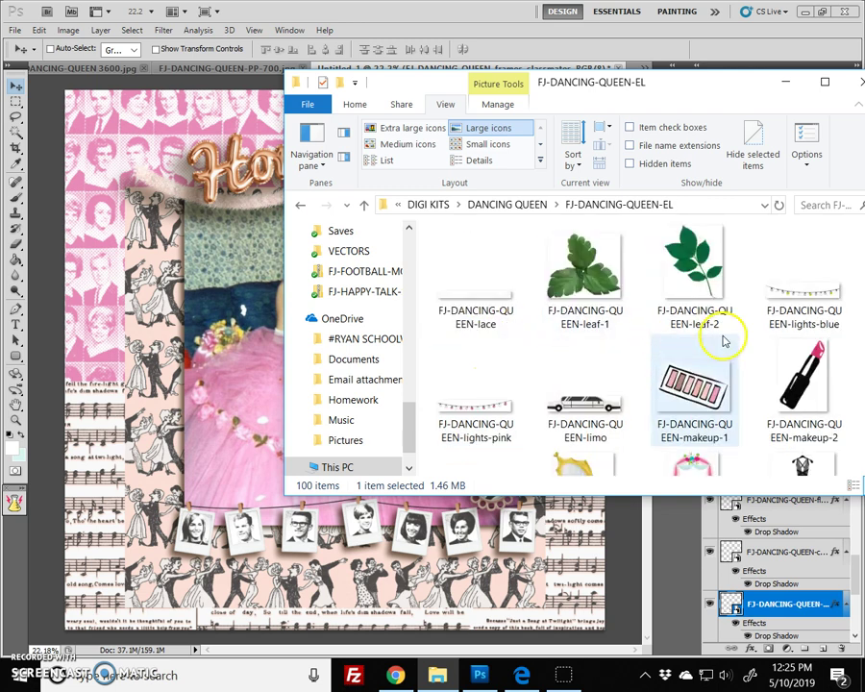
left_click(783, 293)
left_click_drag(783, 293, 144, 206)
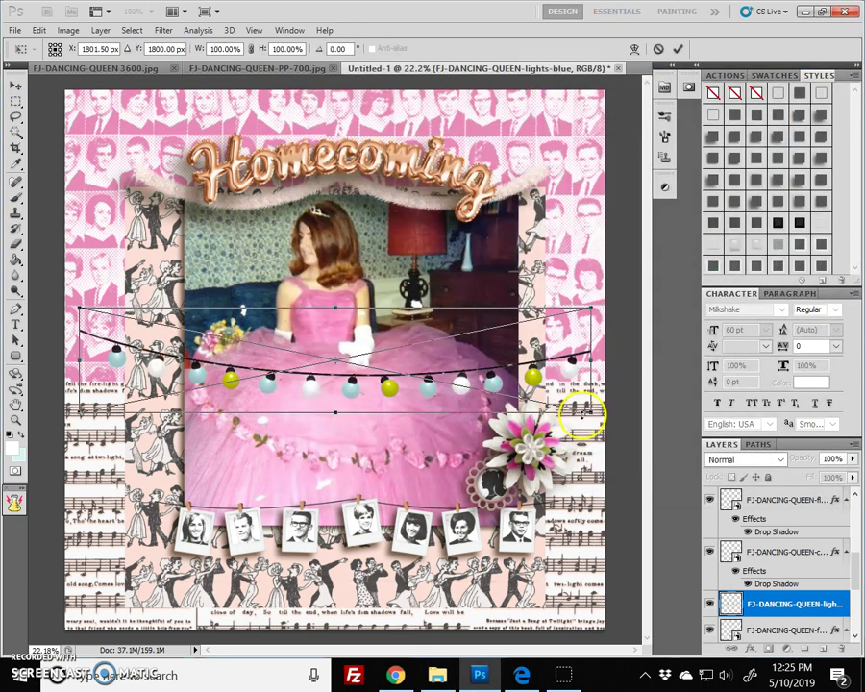
left_click_drag(588, 411, 439, 381)
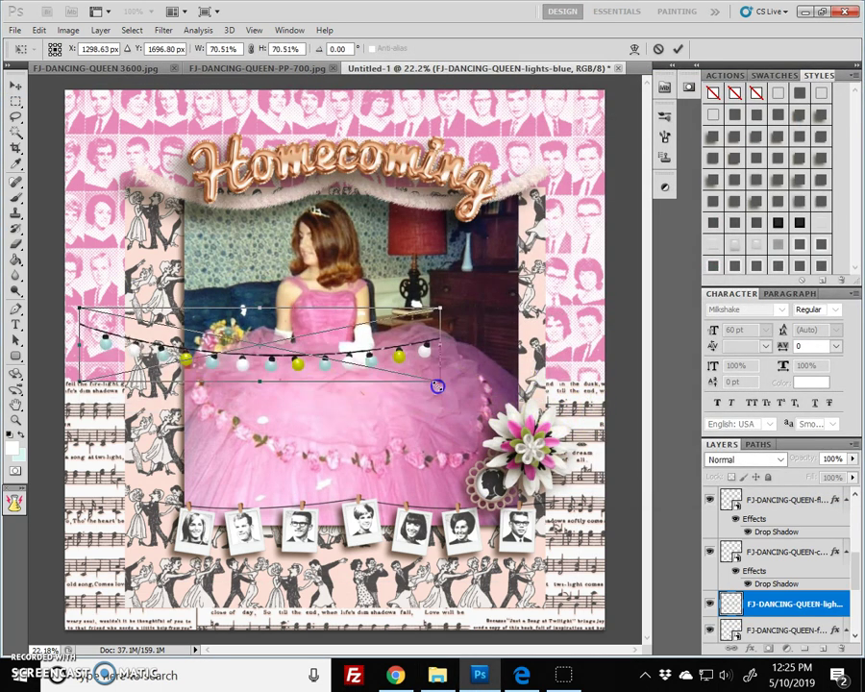
left_click(675, 48)
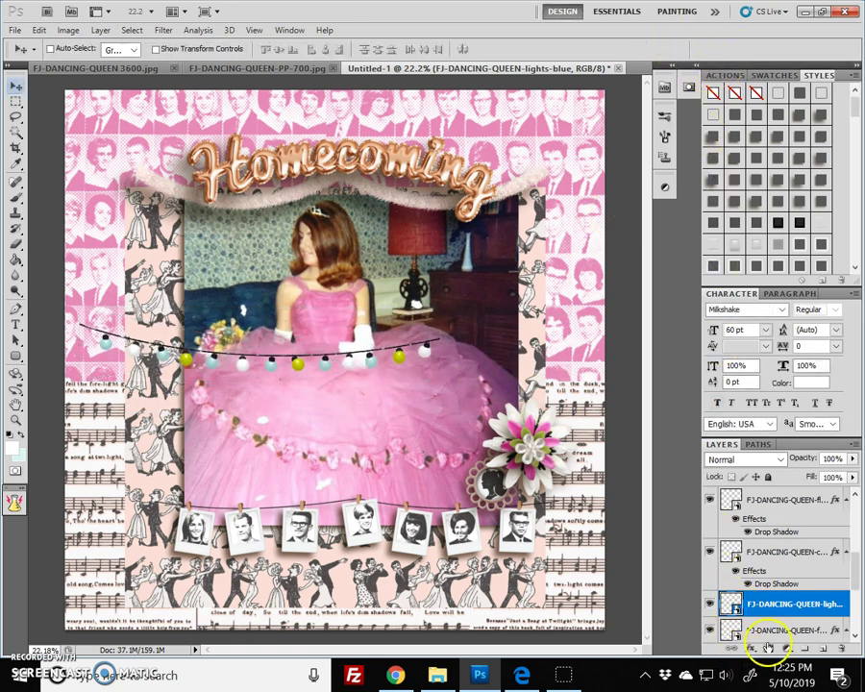
- Paste the copied layer style onto the string of lights and move it up beneath the pink garland across the photo's top
right_click(811, 606)
left_click(768, 522)
left_click_drag(427, 337, 500, 186)
- Move the photo down so the string of lights hangs along its upper edge
right_click(490, 309)
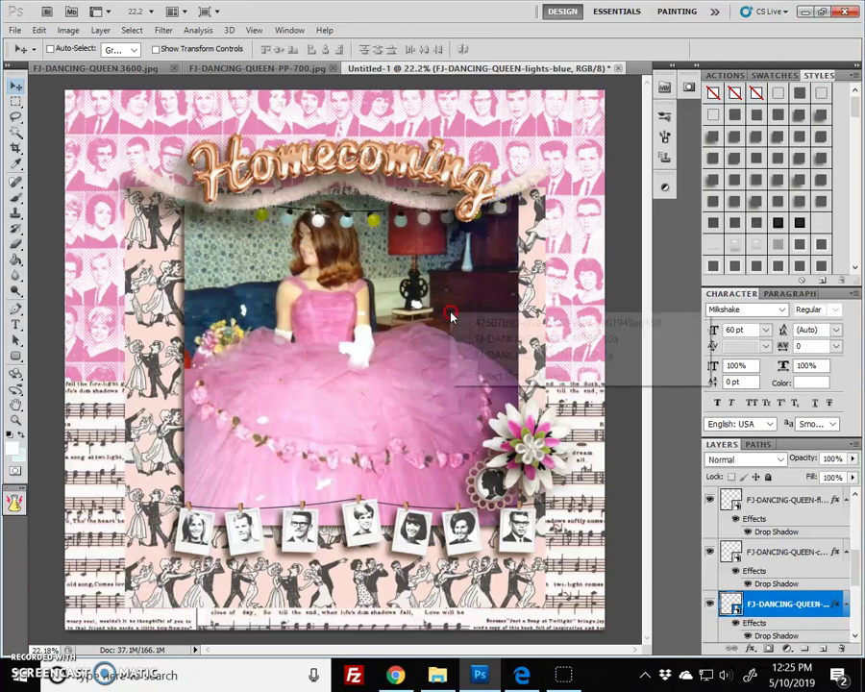
key("Escape")
right_click(496, 315)
left_click(502, 323)
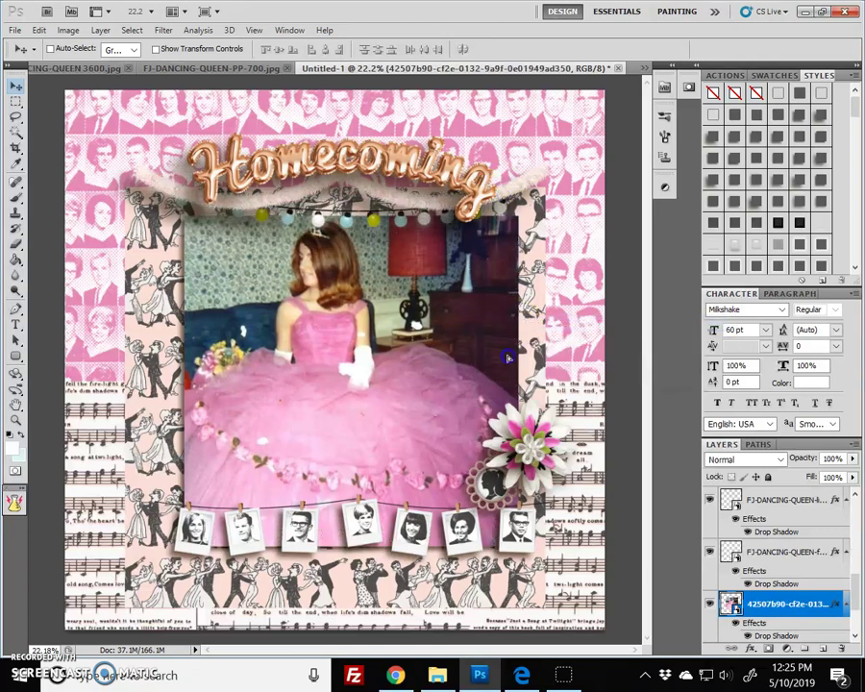
left_click_drag(508, 358, 509, 351)
- Place the FJ-DANCING-QUEEN-party-girl-1 element at about 79% along the photo's lower-left edge, behind the classmates frames
left_click(437, 676)
scroll(685, 422, "down", 2)
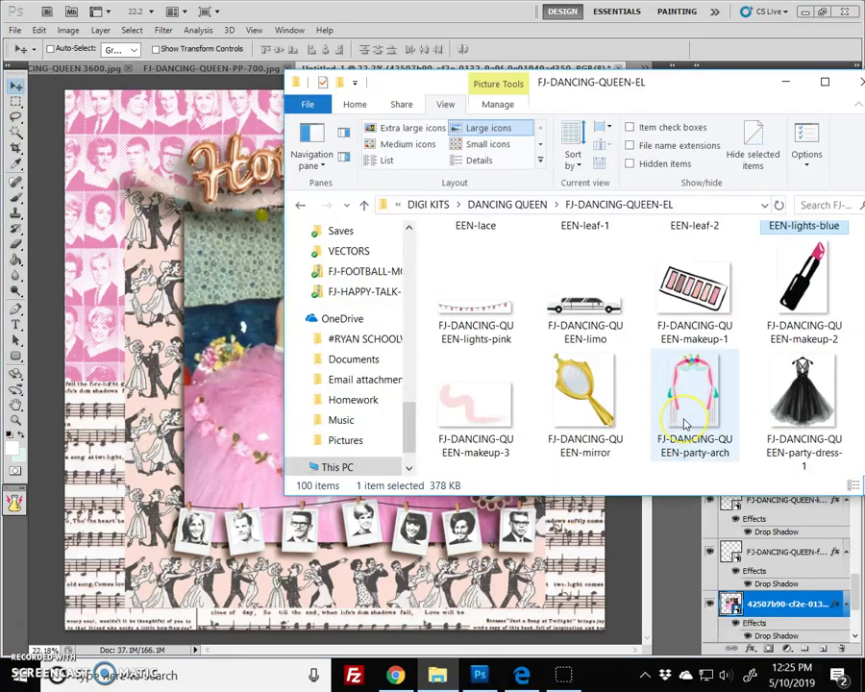
scroll(684, 422, "down", 2)
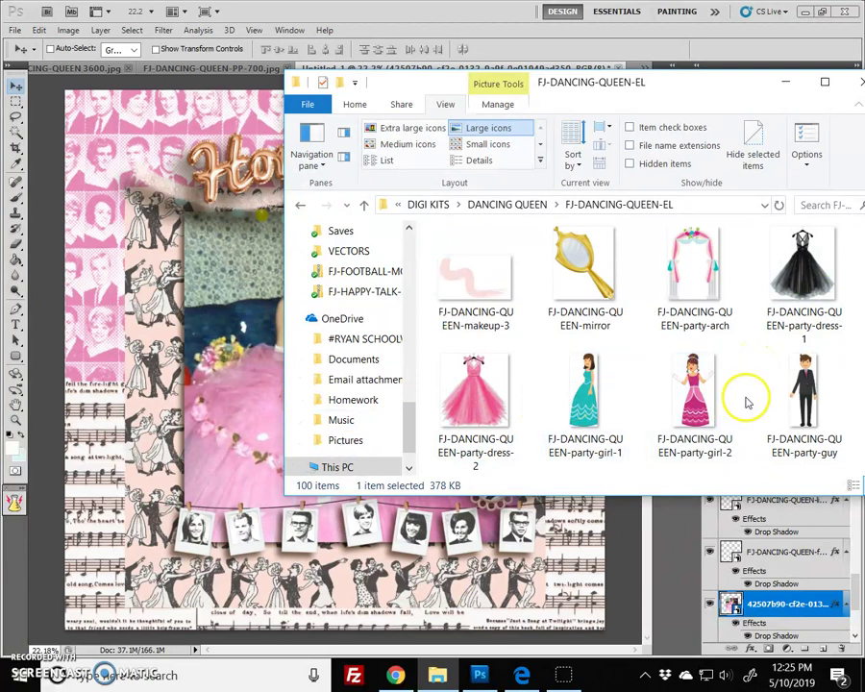
left_click(582, 404)
left_click_drag(583, 405, 132, 273)
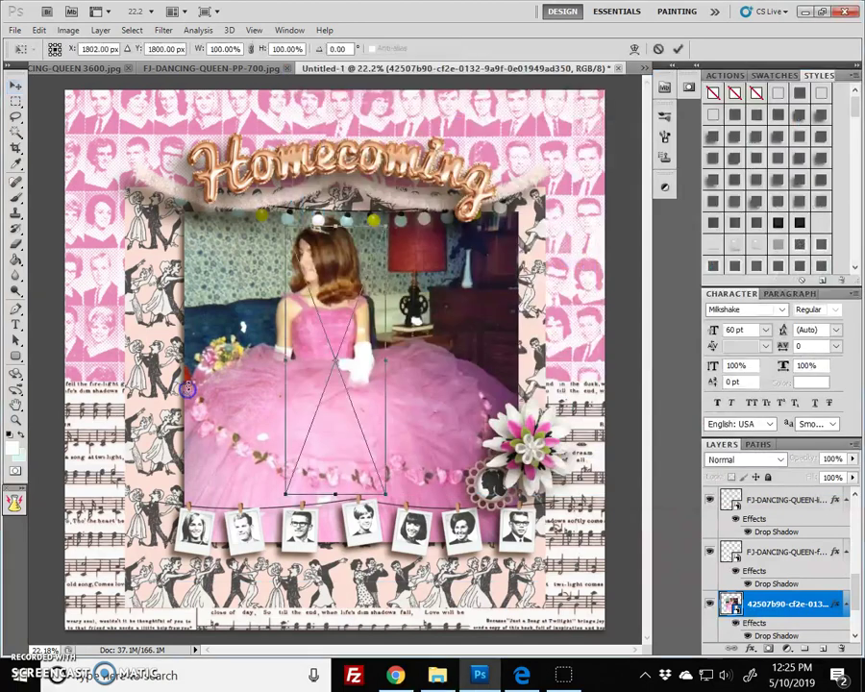
left_click_drag(382, 492, 362, 434)
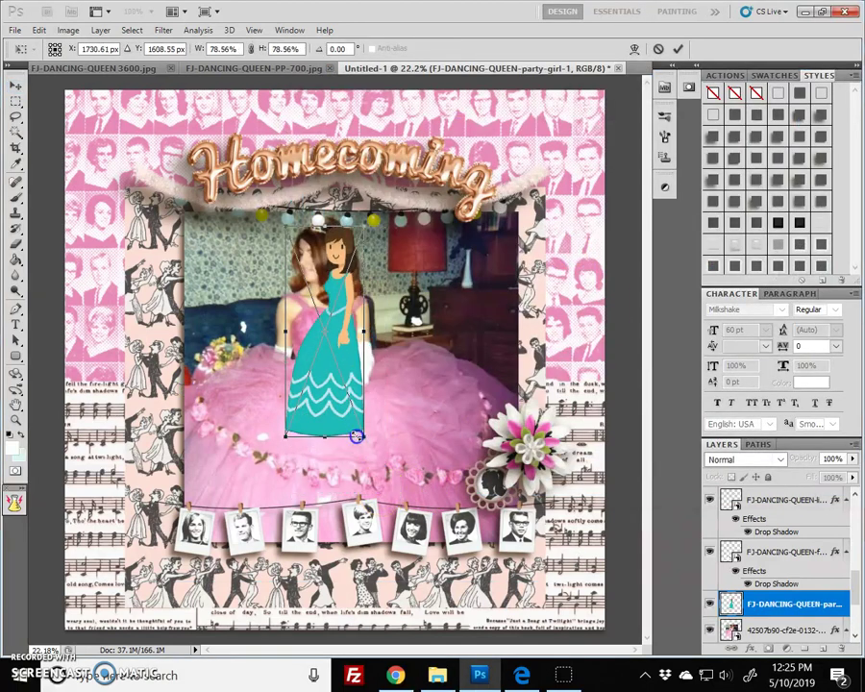
left_click(676, 53)
left_click_drag(361, 361, 205, 437)
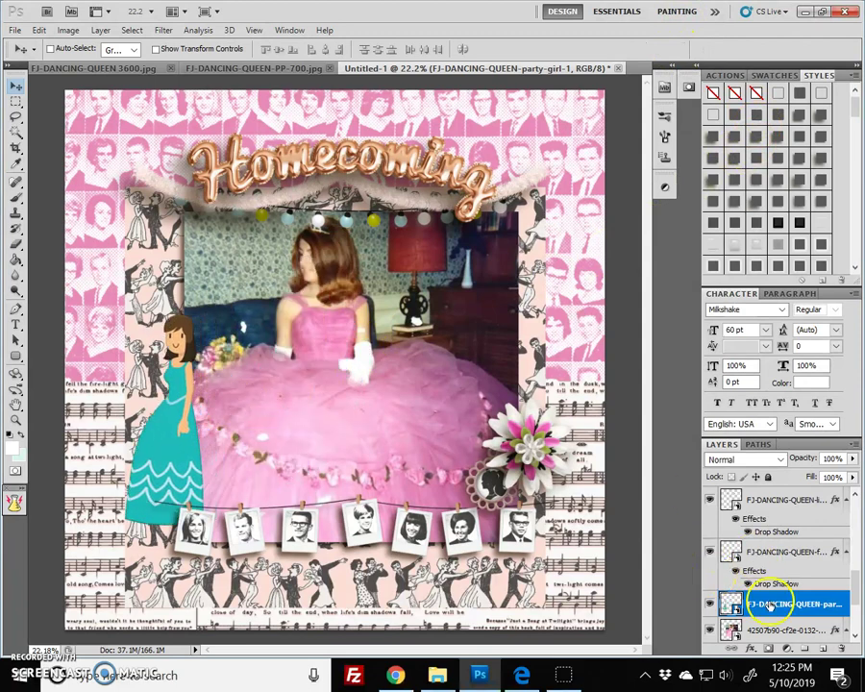
- Rasterize the party girl layer and apply a drop shadow style to it
right_click(732, 605)
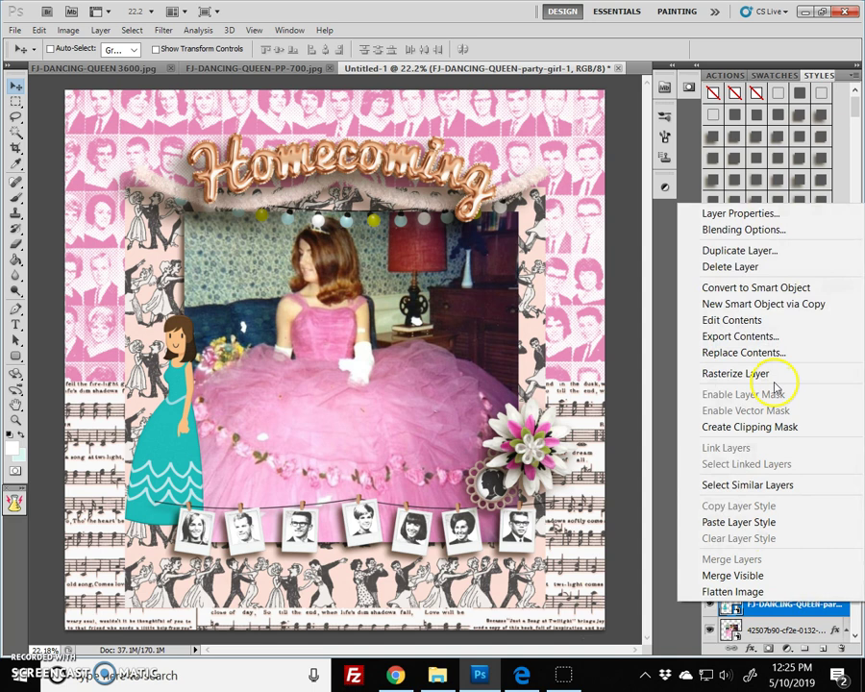
left_click(734, 373)
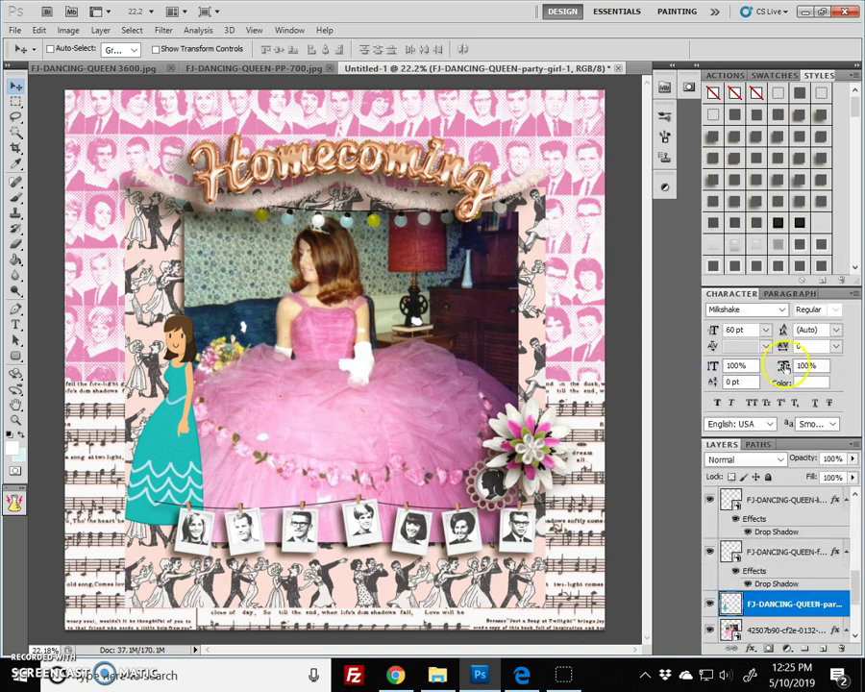
left_click(805, 173)
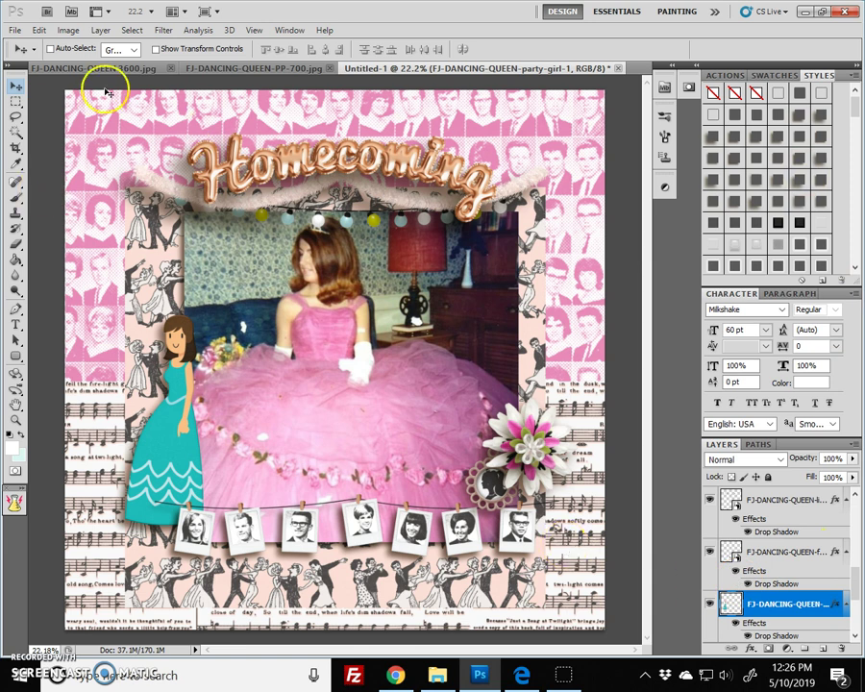
- Try recolouring the party girl's cyans with Hue/Saturation at hue +136 and lightness +14, and undo the adjustment
left_click(40, 30)
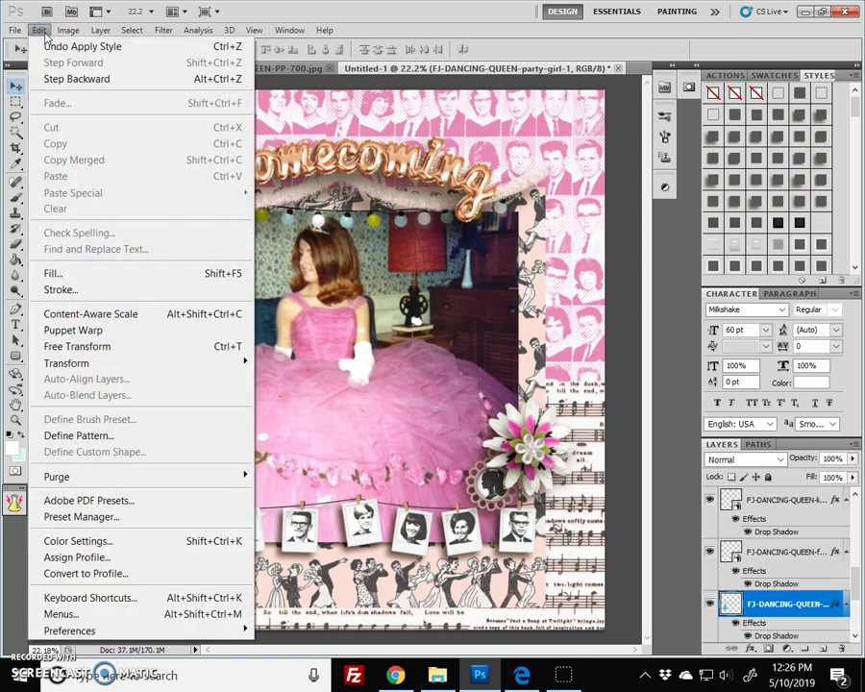
mouse_move(64, 35)
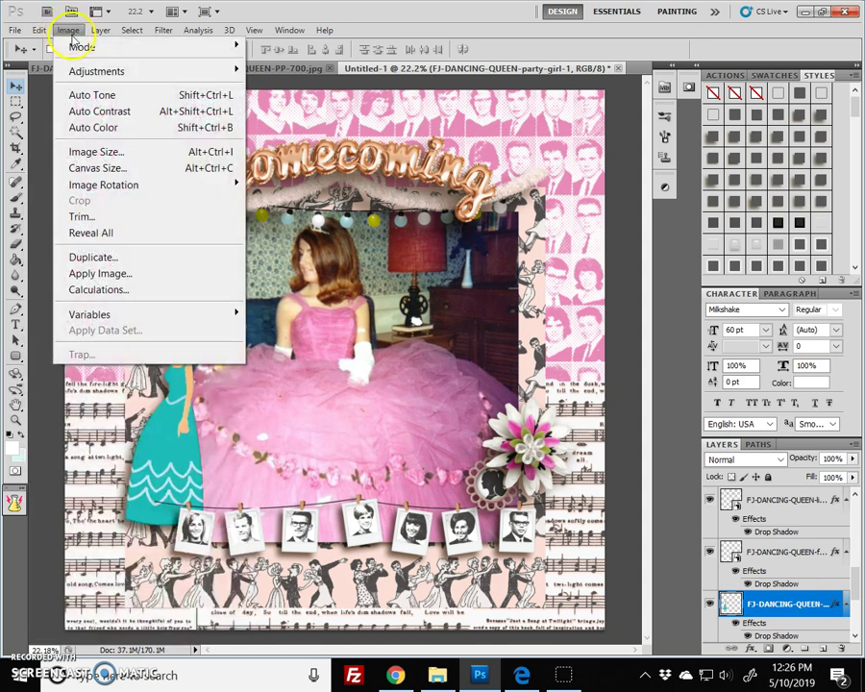
mouse_move(73, 74)
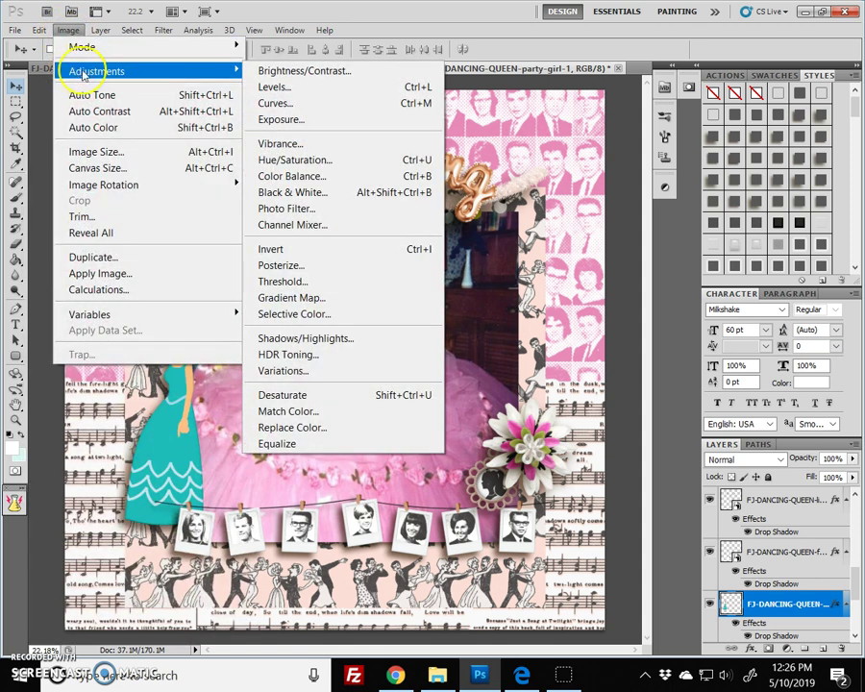
left_click(293, 162)
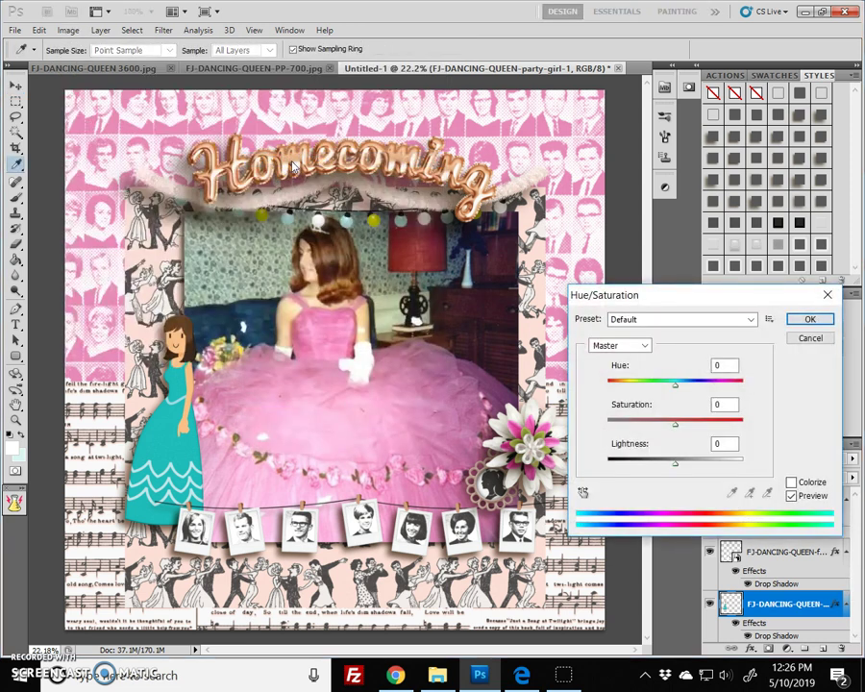
left_click(617, 347)
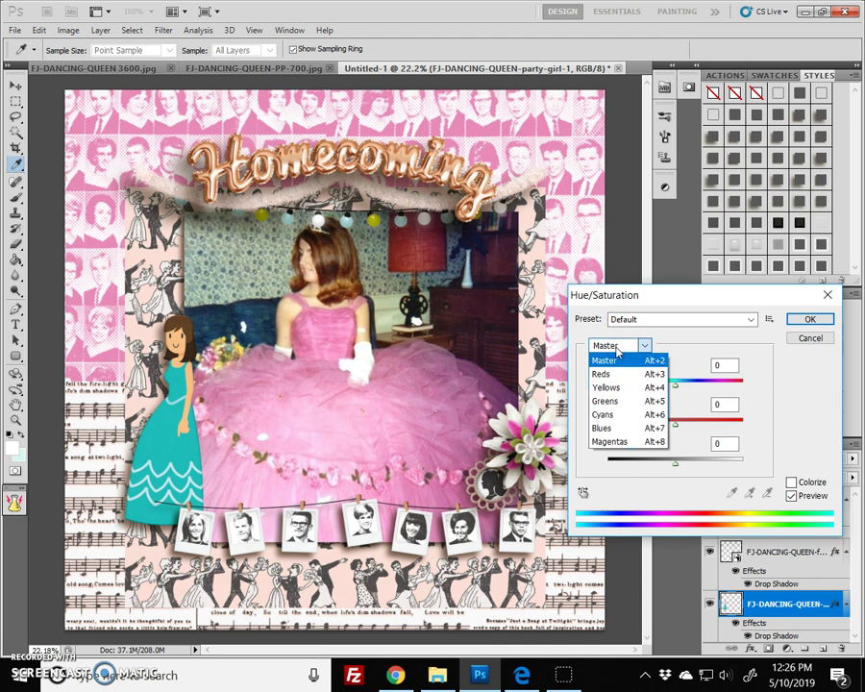
left_click(626, 419)
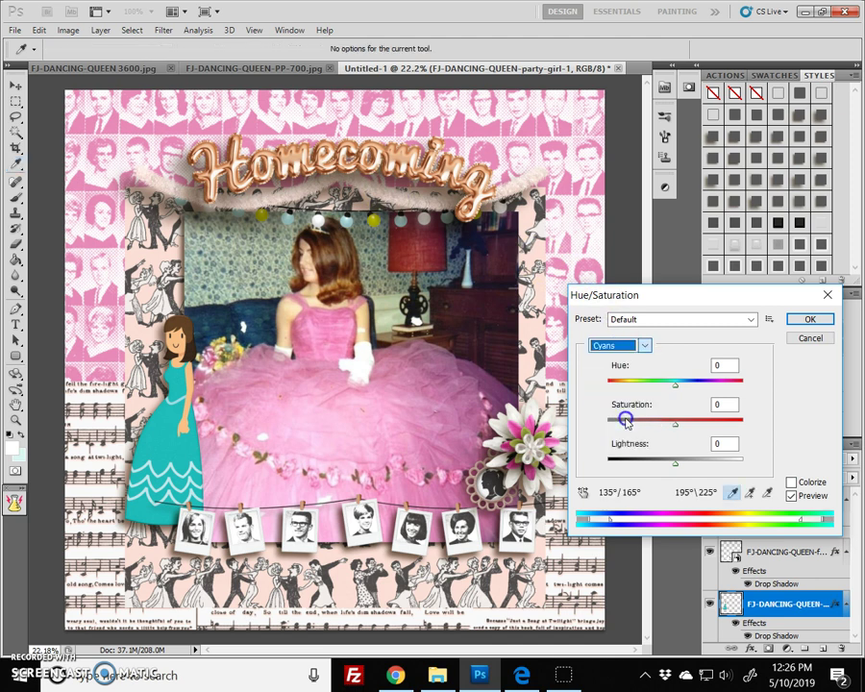
left_click(698, 389)
left_click_drag(699, 388, 726, 394)
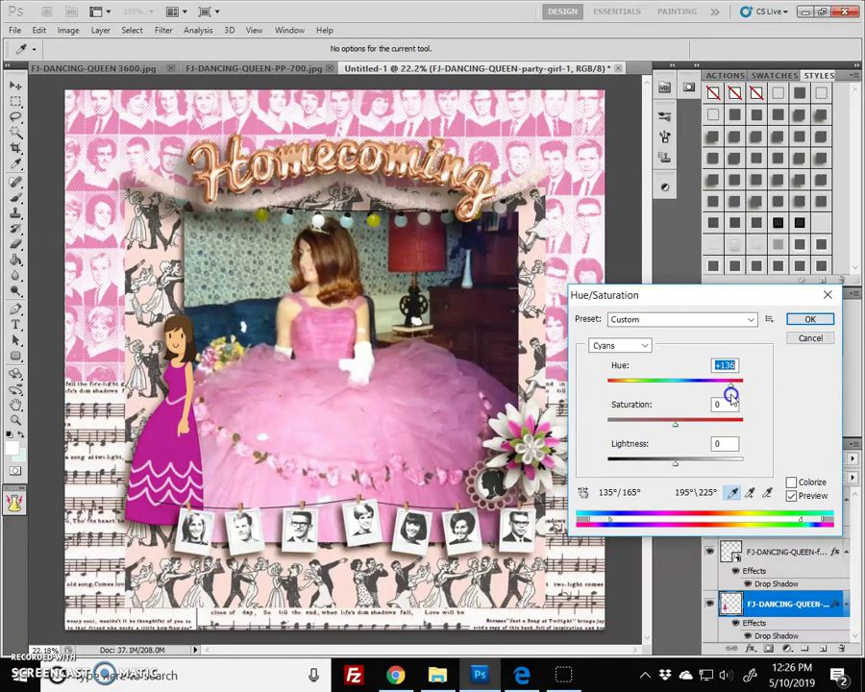
left_click(692, 466)
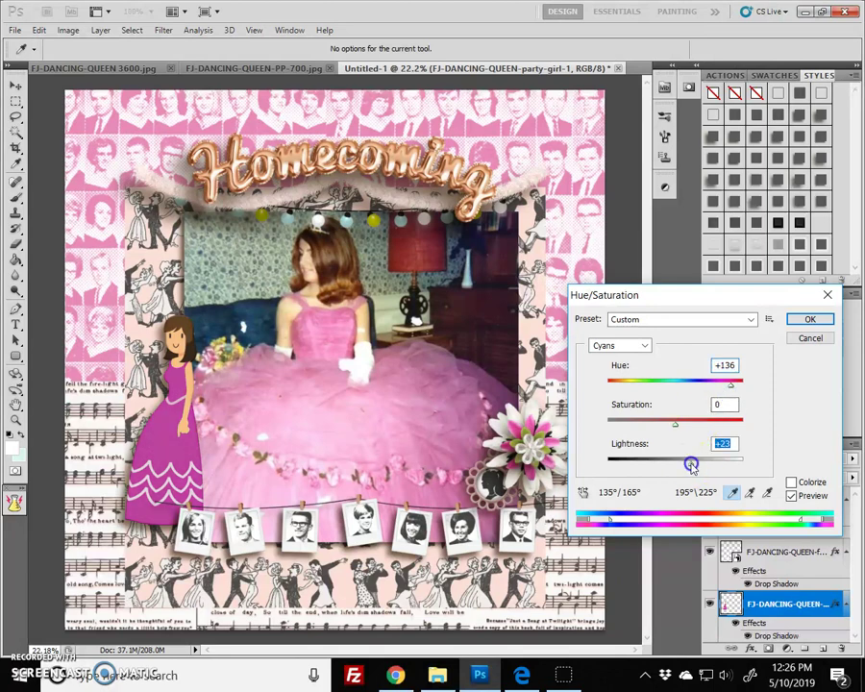
left_click_drag(692, 467, 685, 466)
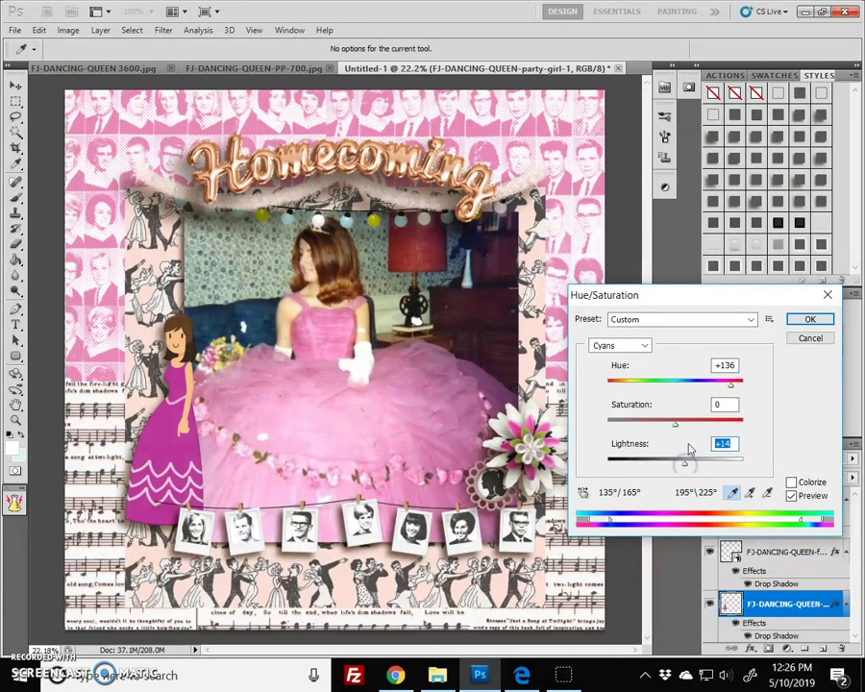
left_click(812, 318)
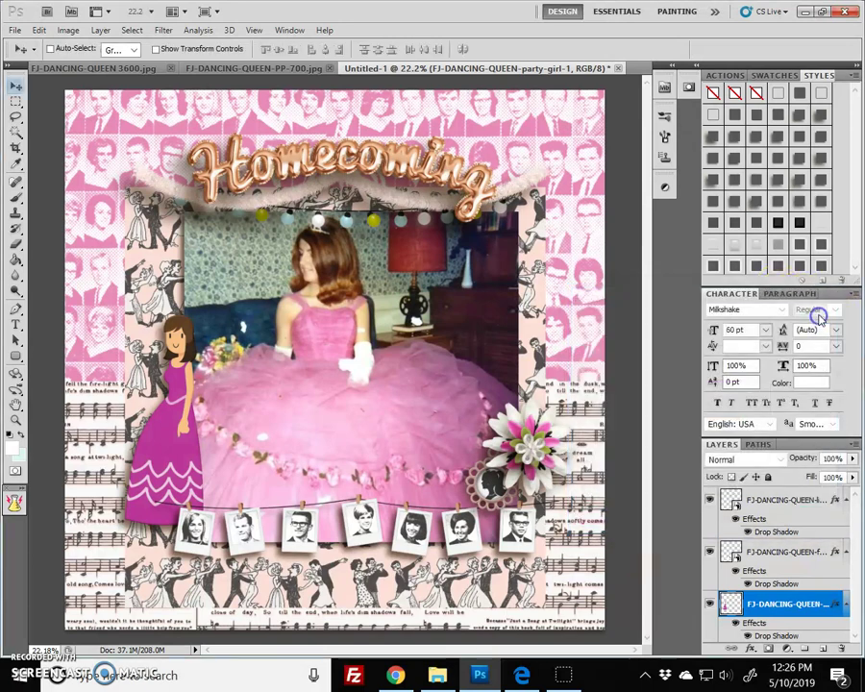
left_click(39, 30)
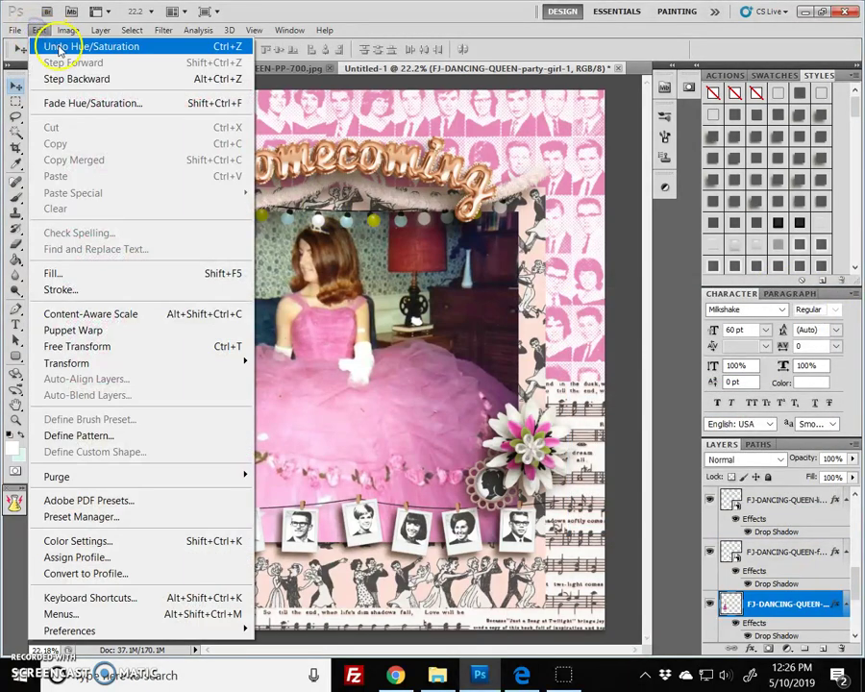
left_click(44, 48)
- Select all teal areas of the party girl's dress with the Magic Wand, leaving out the light wavy trim
left_click(16, 132)
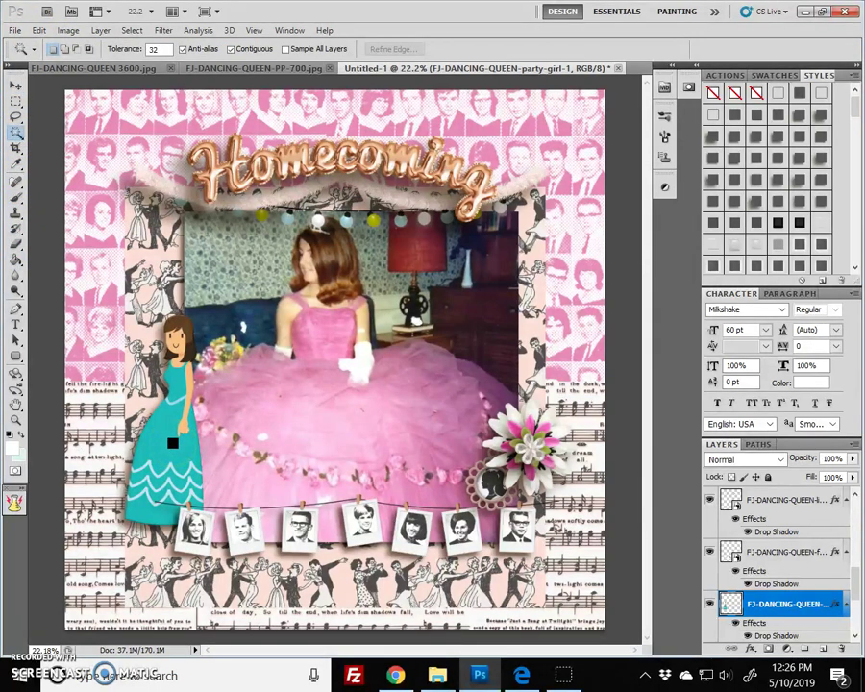
left_click(182, 379)
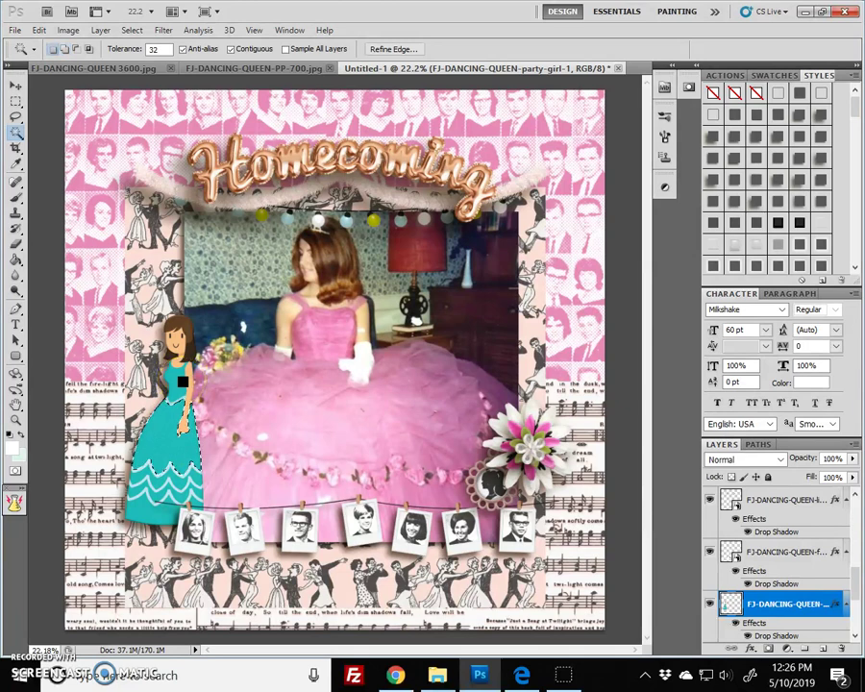
left_click(158, 477, "shift")
left_click(183, 480, "shift")
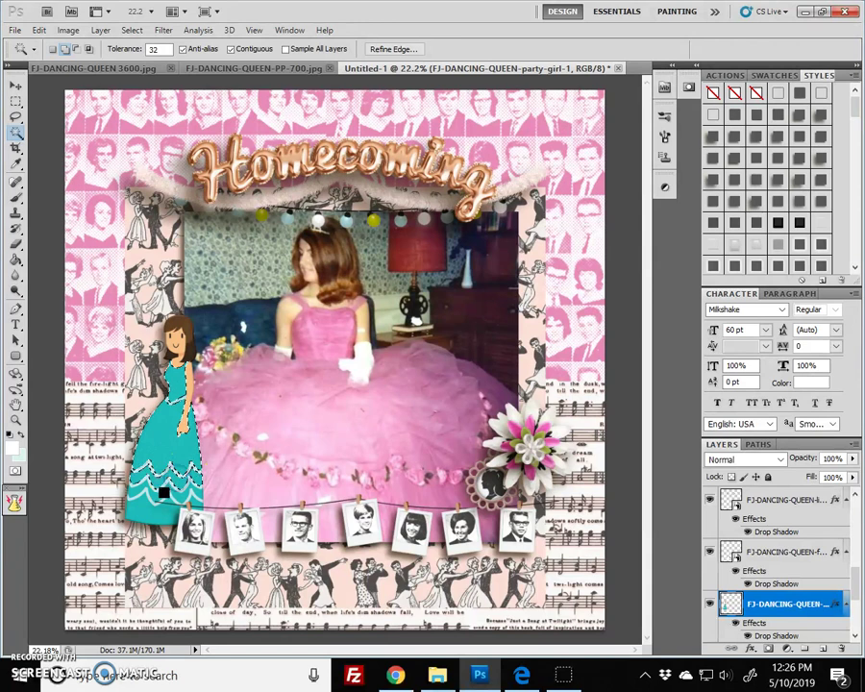
left_click(161, 494, "shift")
left_click(142, 506, "shift")
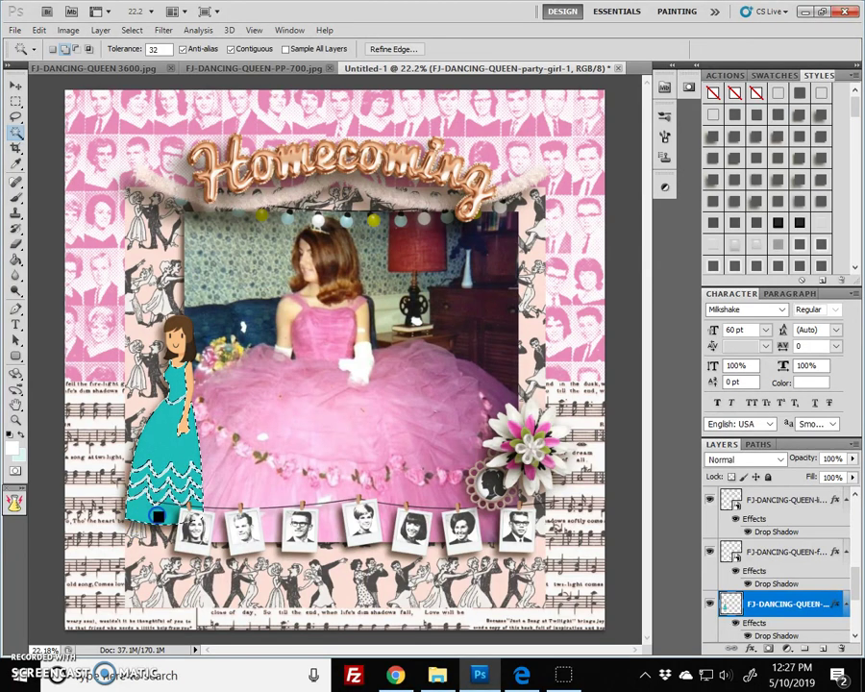
- Recolour the selected dress areas magenta with a Hue/Saturation hue shift of +141 and deselect
left_click(67, 29)
mouse_move(102, 67)
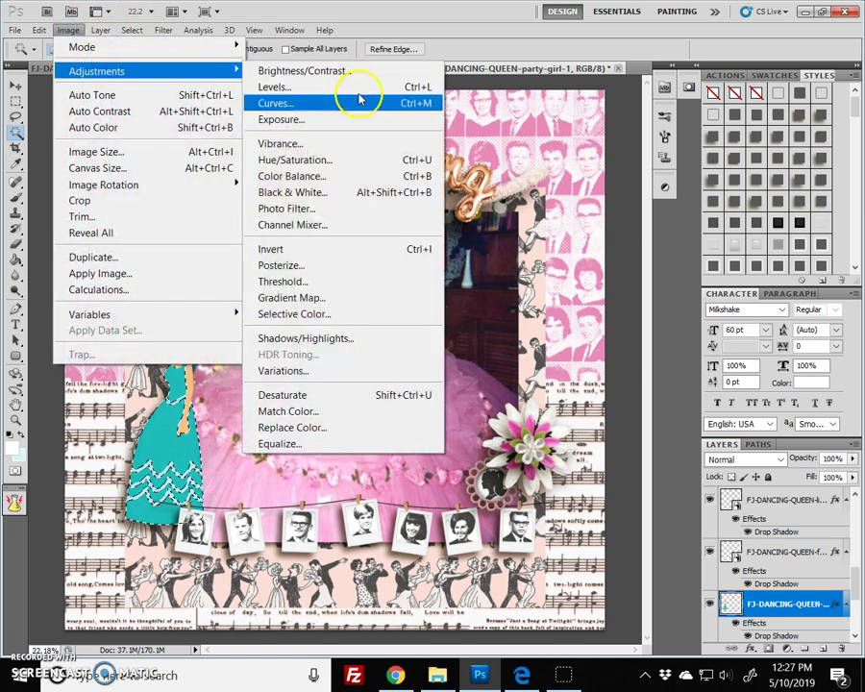
left_click(339, 160)
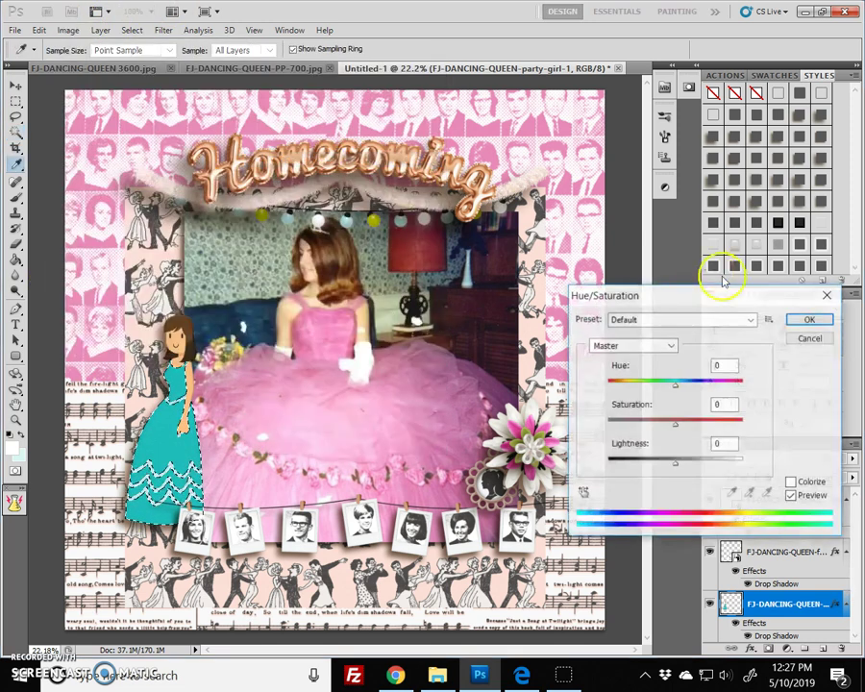
left_click(691, 386)
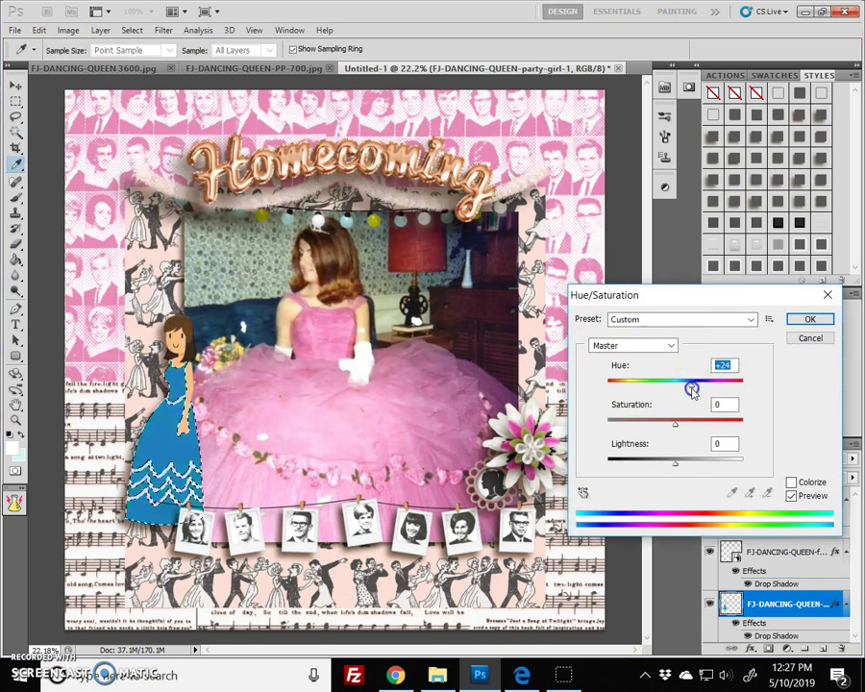
left_click_drag(691, 389, 732, 370)
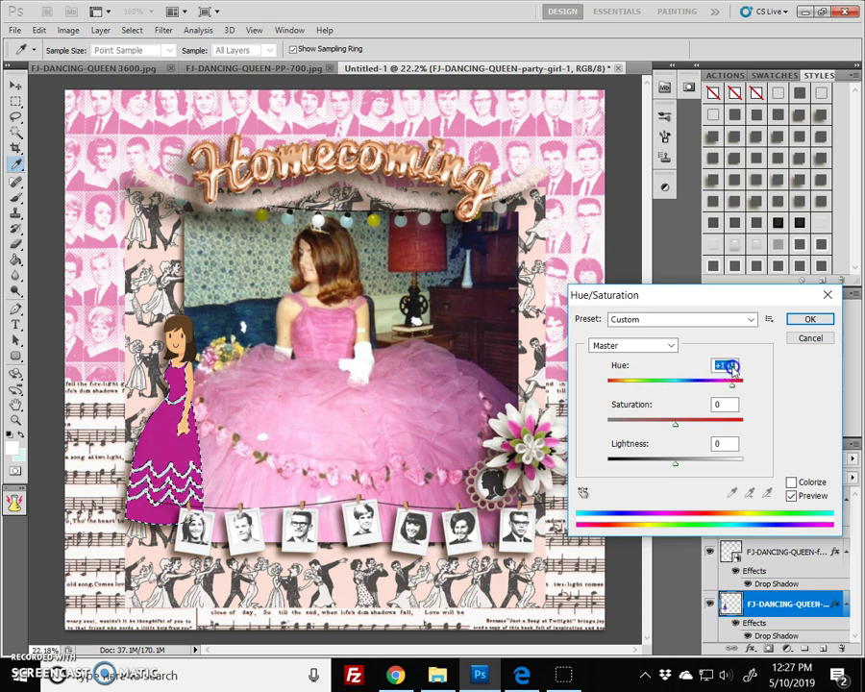
left_click(808, 319)
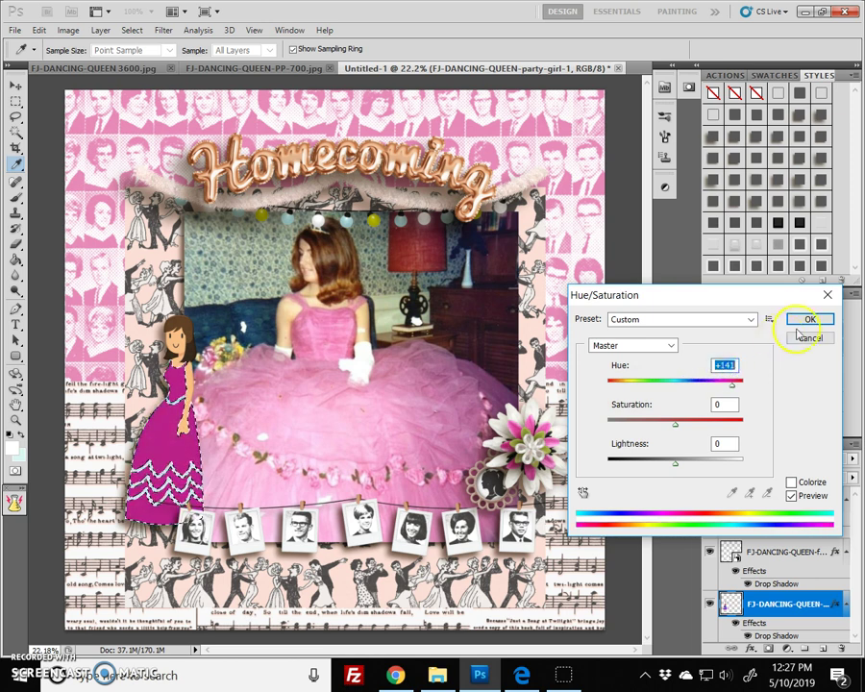
key("w")
left_click(130, 30)
left_click(144, 61)
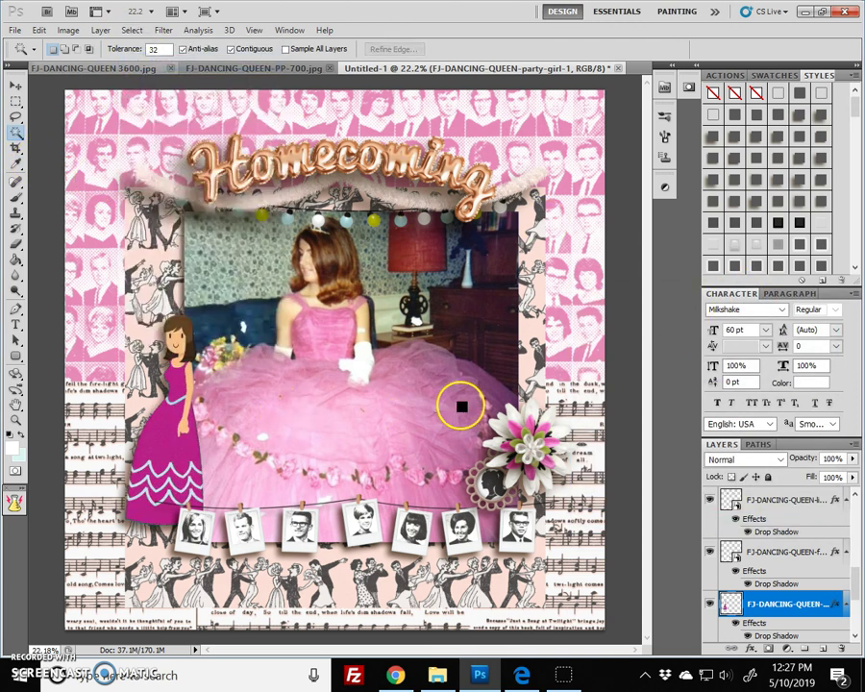
- Turn the Homecoming balloon title silver by adjusting its Reds in Hue/Saturation to hue +9 and saturation -100
left_click(15, 84)
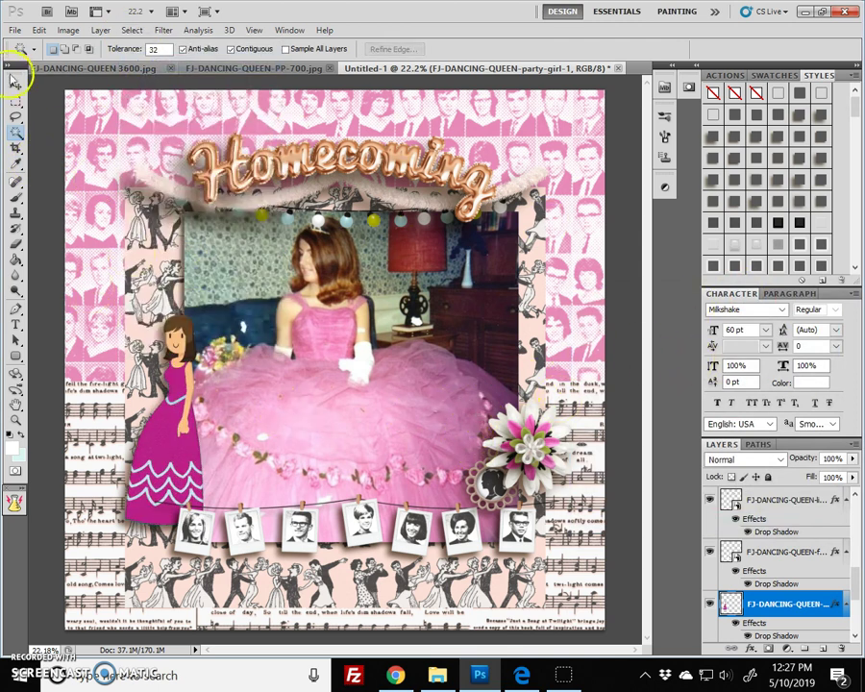
right_click(314, 165)
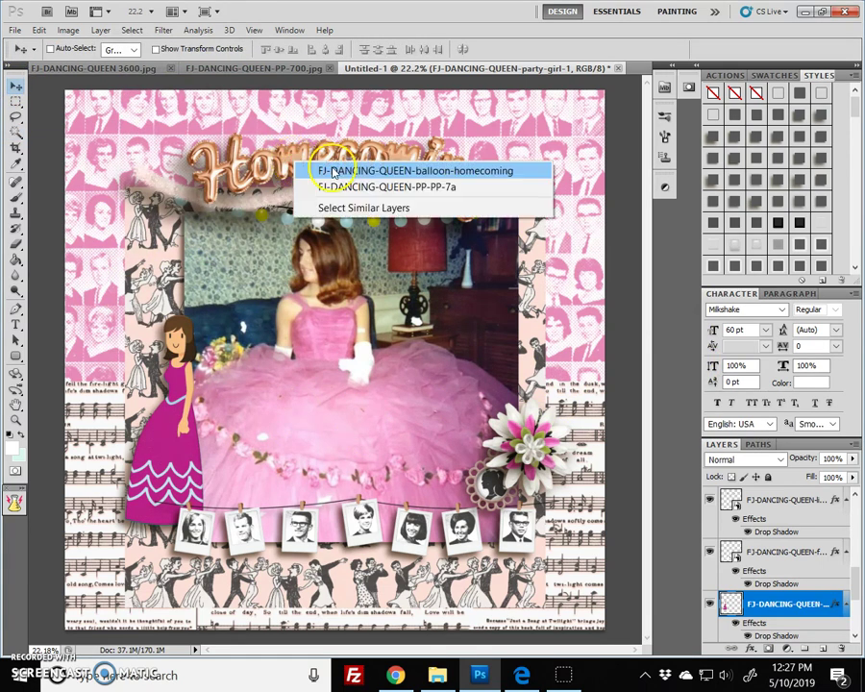
left_click(332, 171)
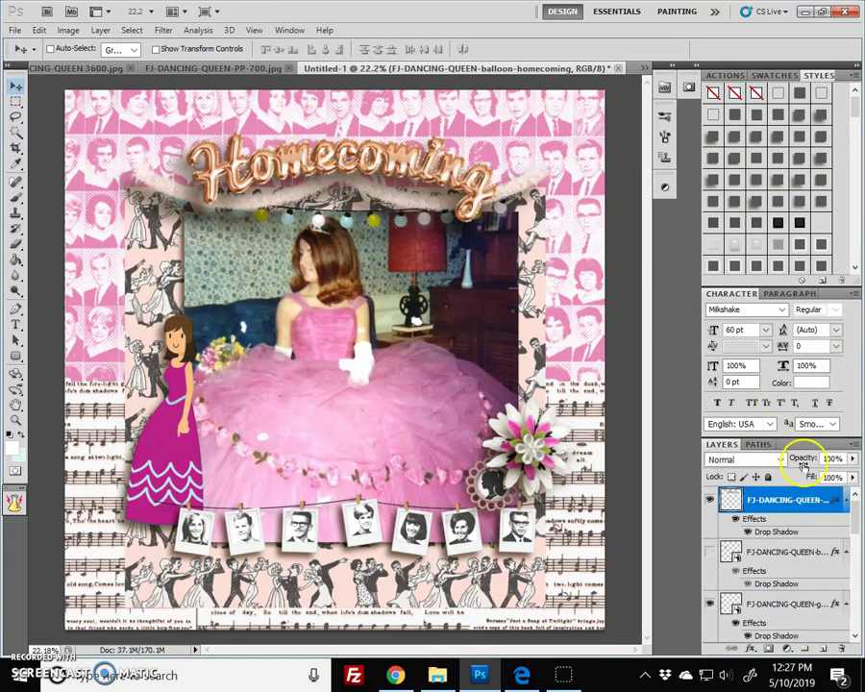
left_click(68, 29)
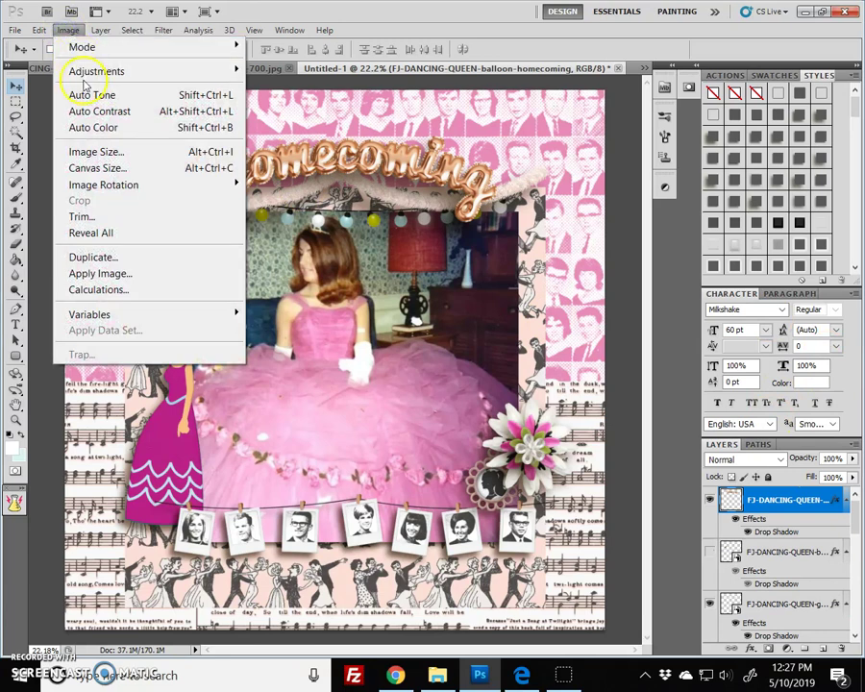
mouse_move(99, 77)
left_click(367, 158)
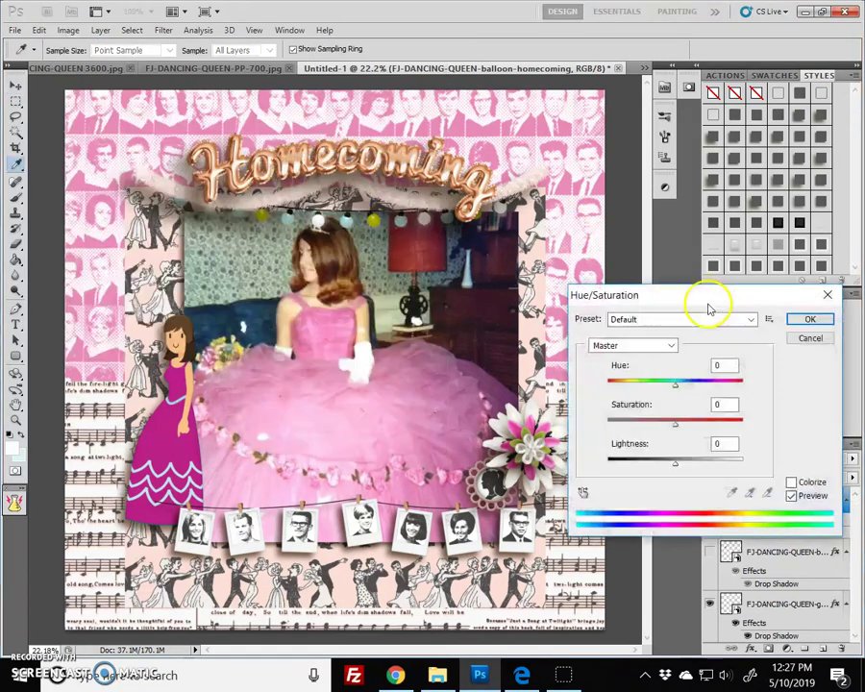
left_click(670, 347)
left_click(611, 377)
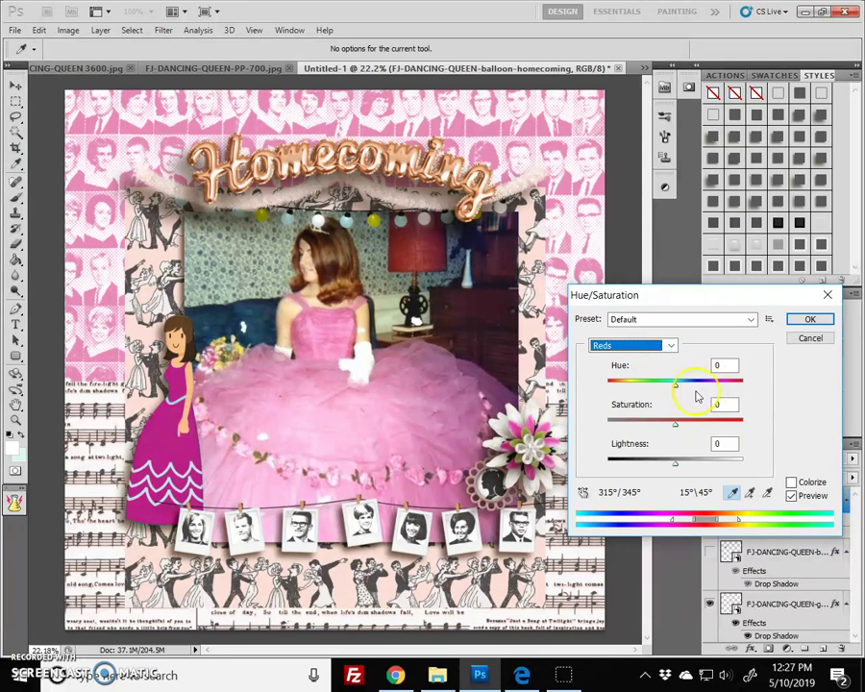
left_click(701, 384)
left_click(719, 381)
left_click_drag(722, 380, 680, 381)
left_click_drag(672, 427, 642, 426)
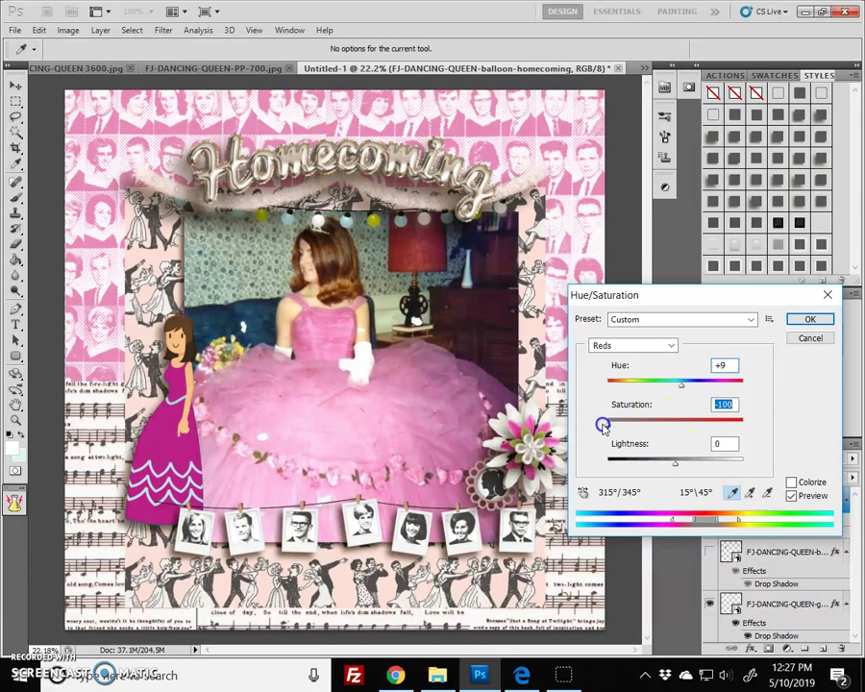
left_click(808, 317)
- Raise the Homecoming balloon title's brightness to 27, leaving contrast at 0
left_click(68, 29)
mouse_move(79, 70)
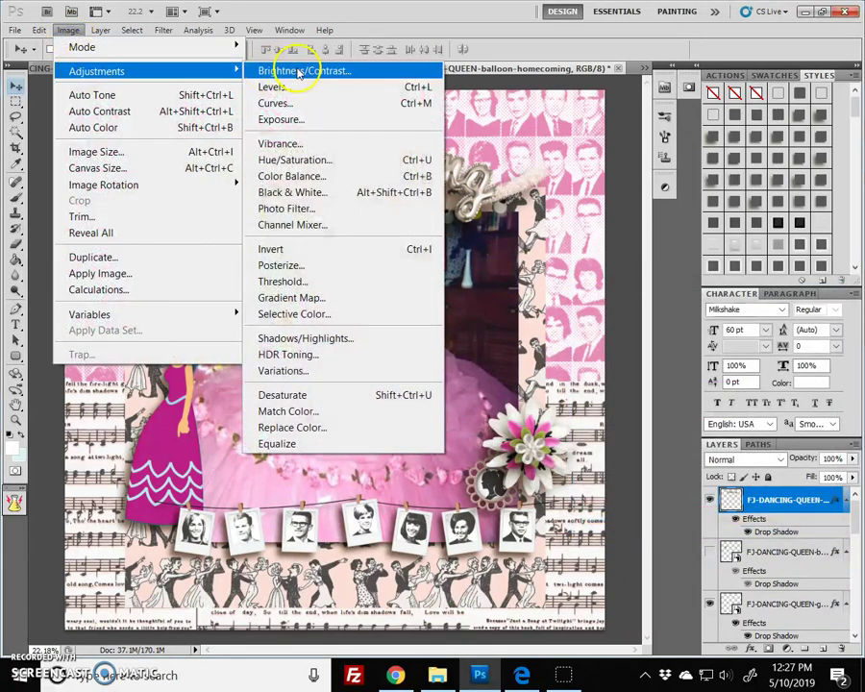
left_click(395, 72)
left_click_drag(551, 382, 556, 383)
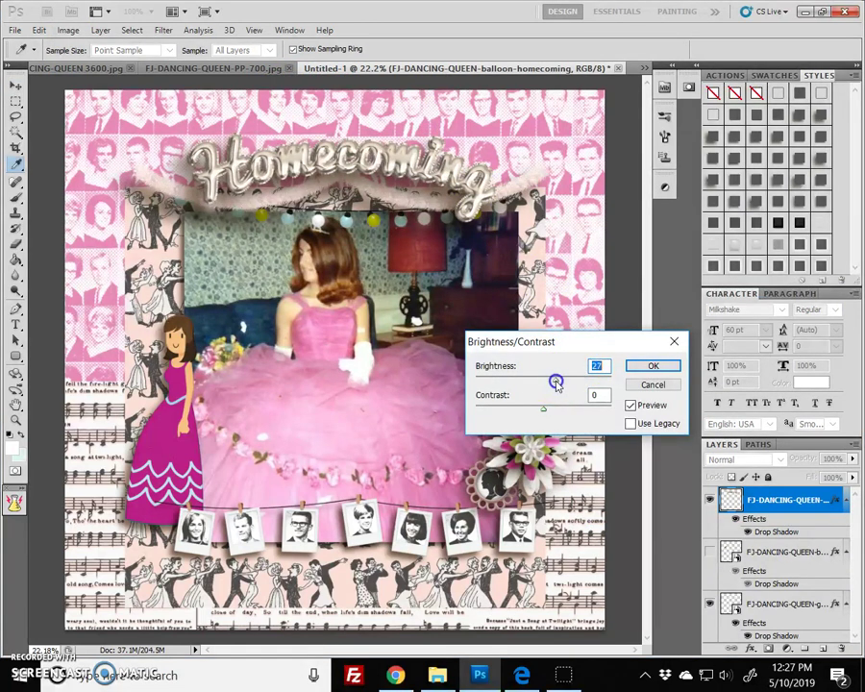
left_click(653, 365)
key("v")
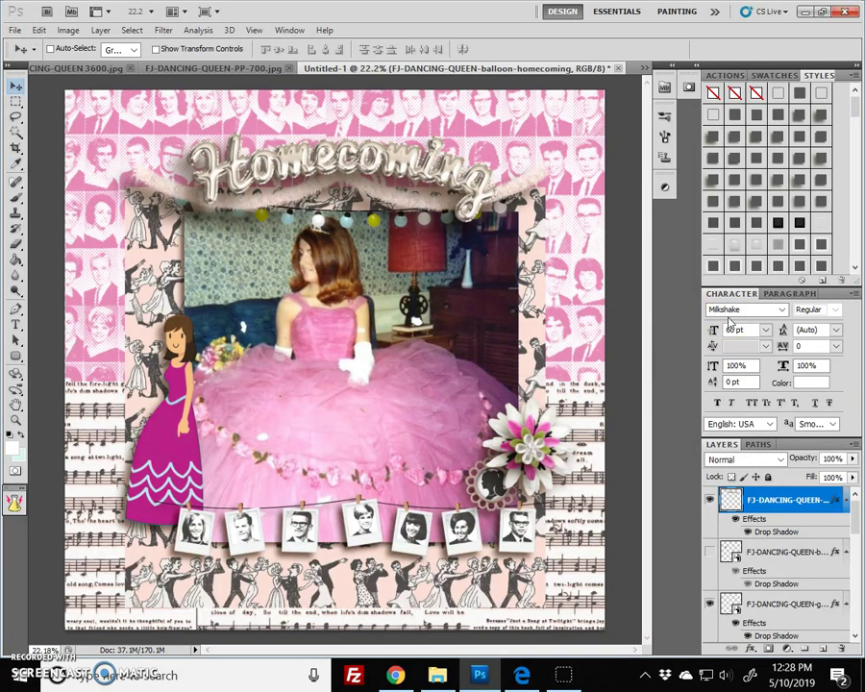
- Select the pink classmates background paper FJ-DANCING-QUEEN-PP-PP-7a and rasterize its layer
right_click(582, 167)
left_click(615, 174)
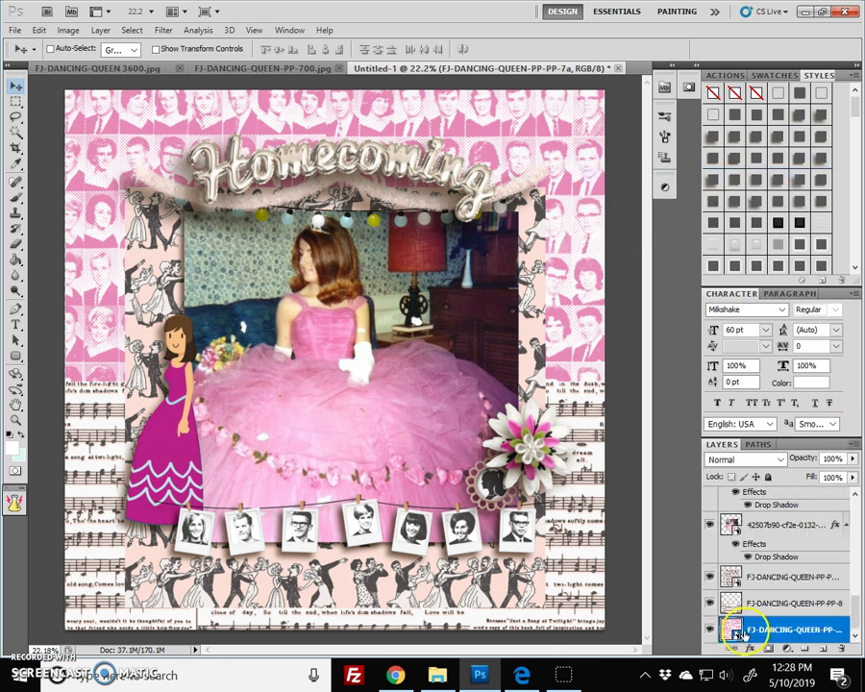
right_click(769, 632)
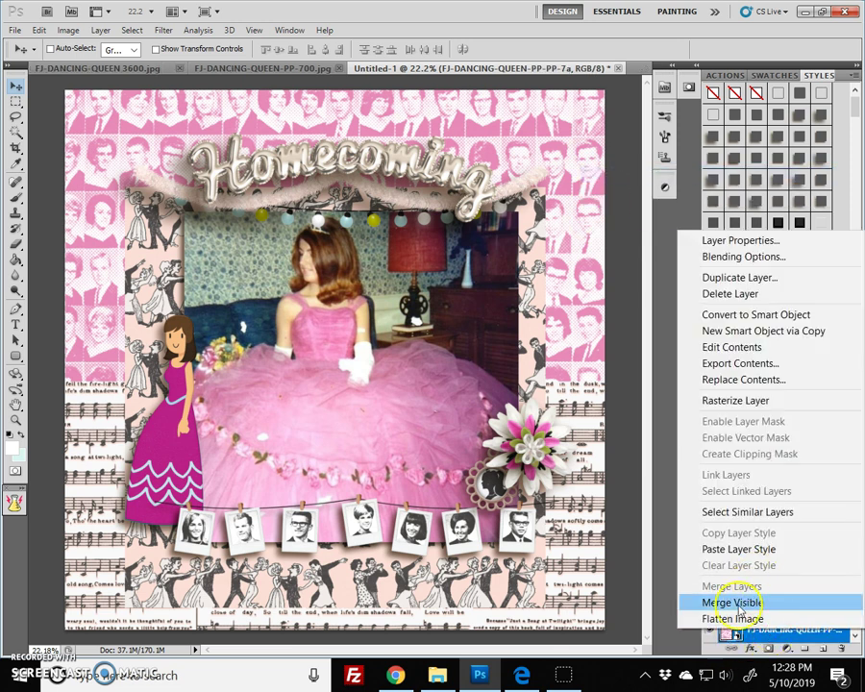
left_click(738, 400)
- Try Hue/Saturation hue shifts of -128 and -41 on the classmates background paper
left_click(68, 30)
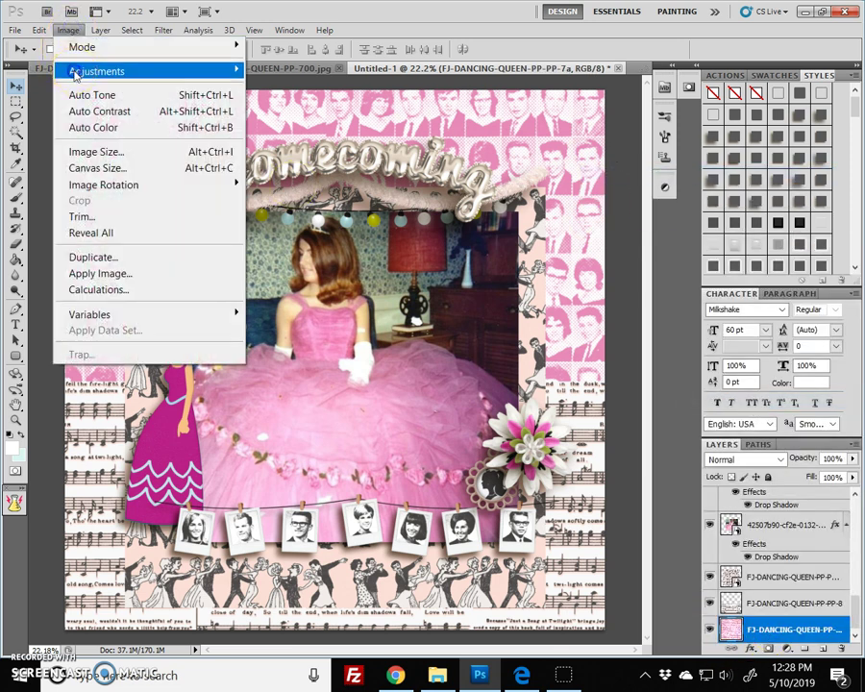
mouse_move(77, 71)
left_click(309, 158)
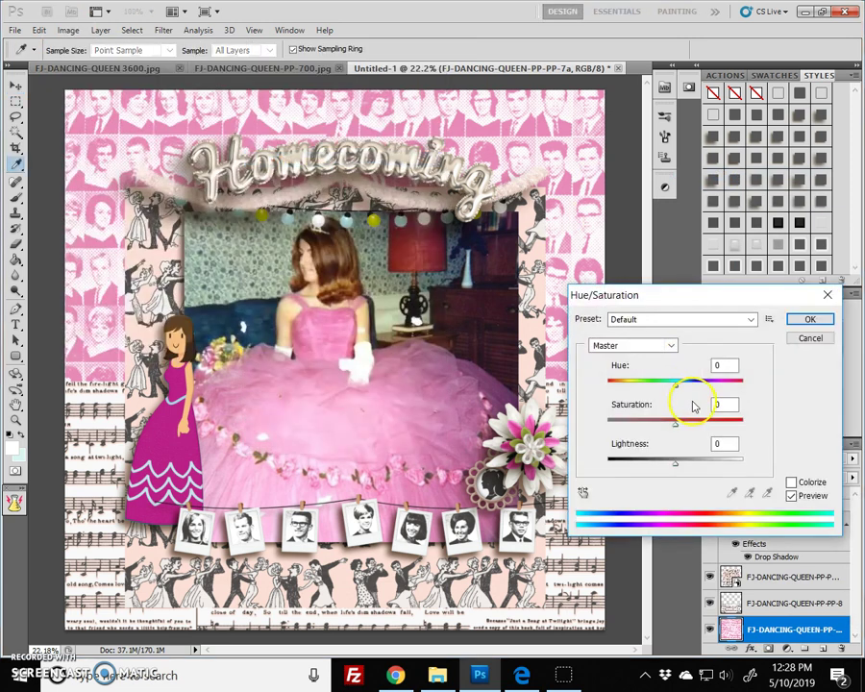
left_click_drag(678, 384, 622, 400)
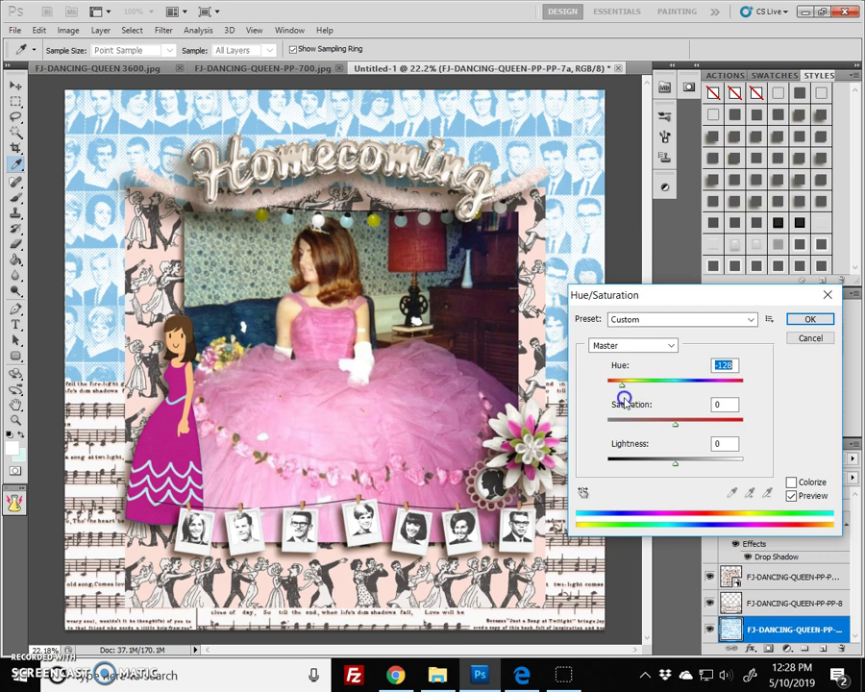
left_click_drag(611, 398, 649, 399)
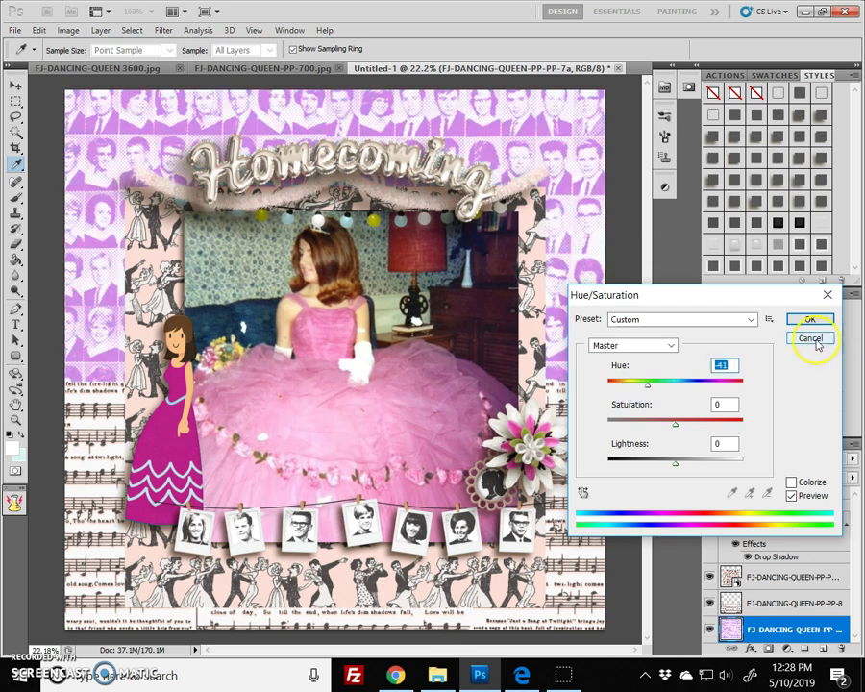